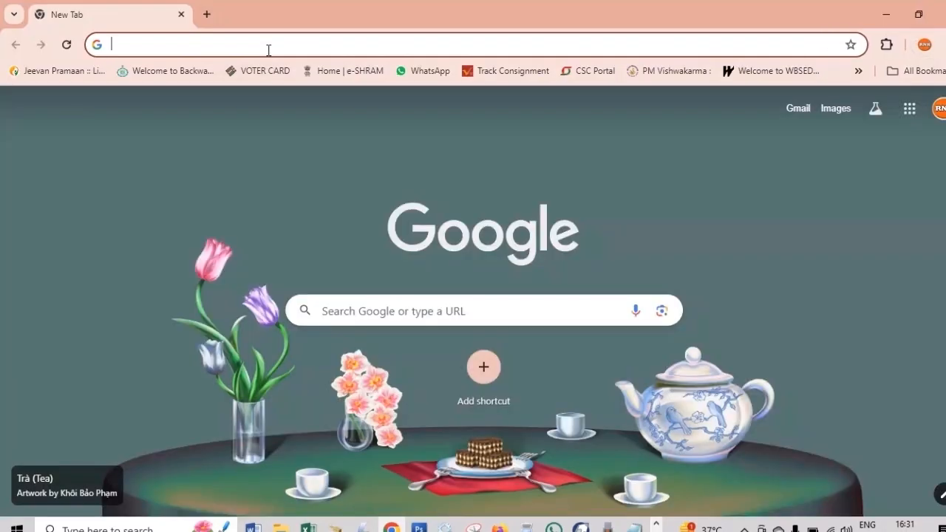
Step: Go to rosevalleyadc.com from the address bar and open its Upload Certificate page
{"action": "type", "text": "RO"}
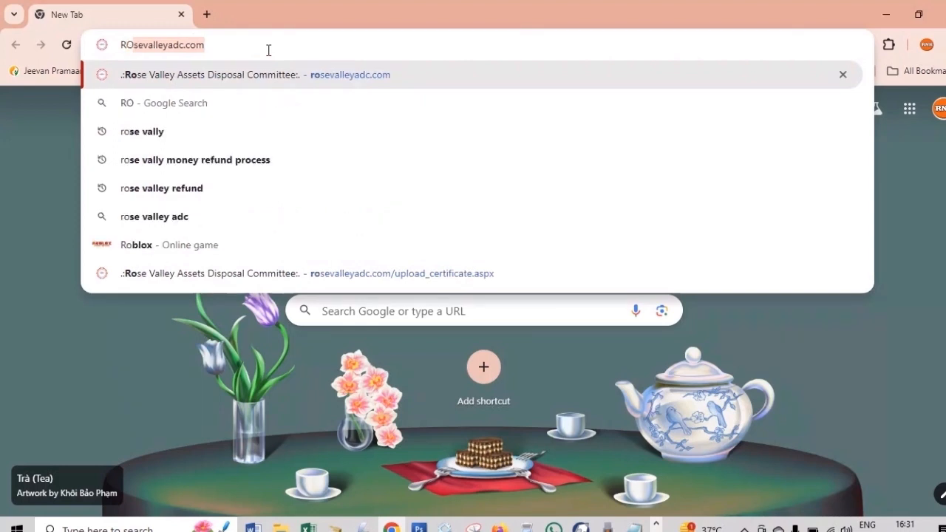
{"action": "key", "text": "Return"}
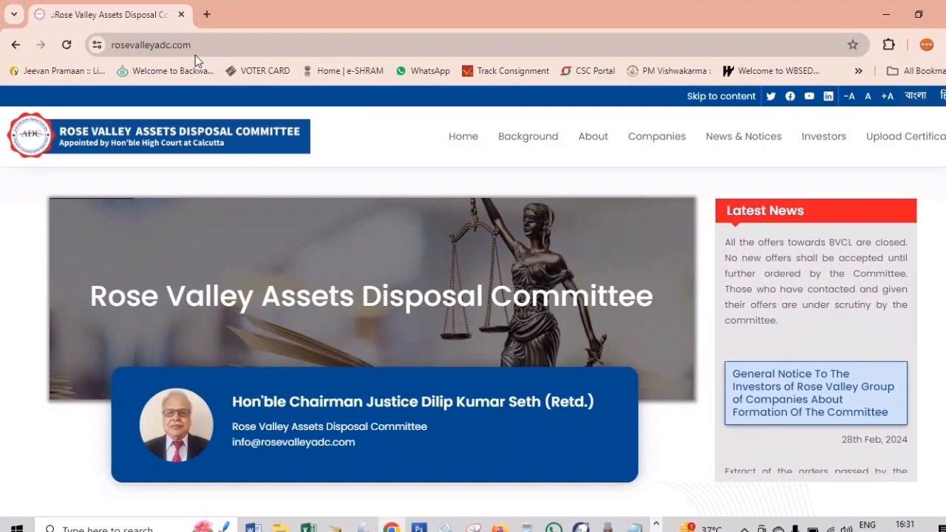
{"action": "left_click", "coordinate": [908, 142]}
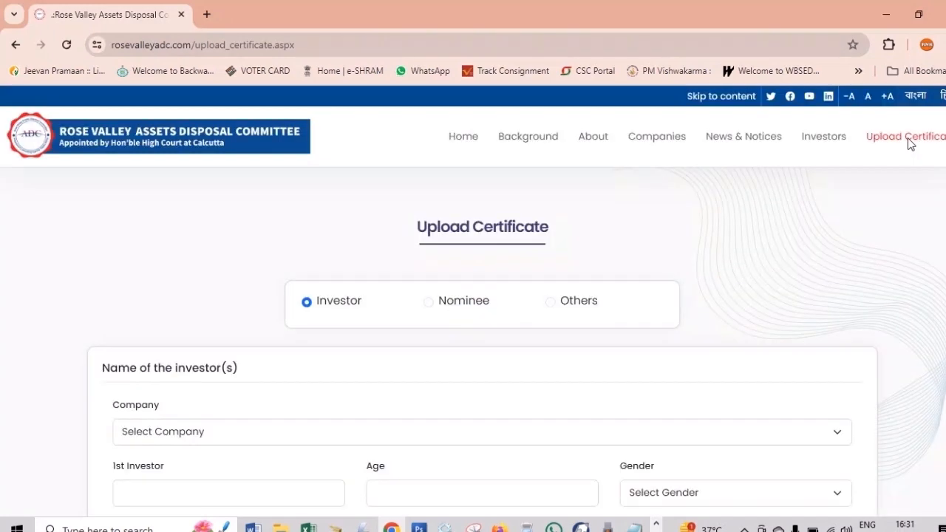
Step: Scroll through the form's investor, bank and investment sections, then switch to the Notepad notes
{"action": "scroll", "coordinate": [584, 355], "scroll_direction": "down", "scroll_amount": 3}
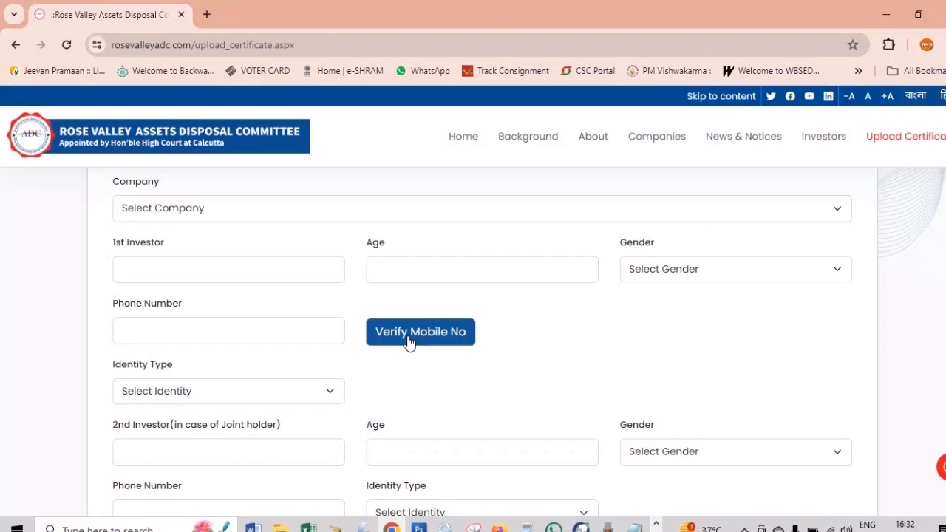
{"action": "scroll", "coordinate": [408, 342], "scroll_direction": "up", "scroll_amount": 1}
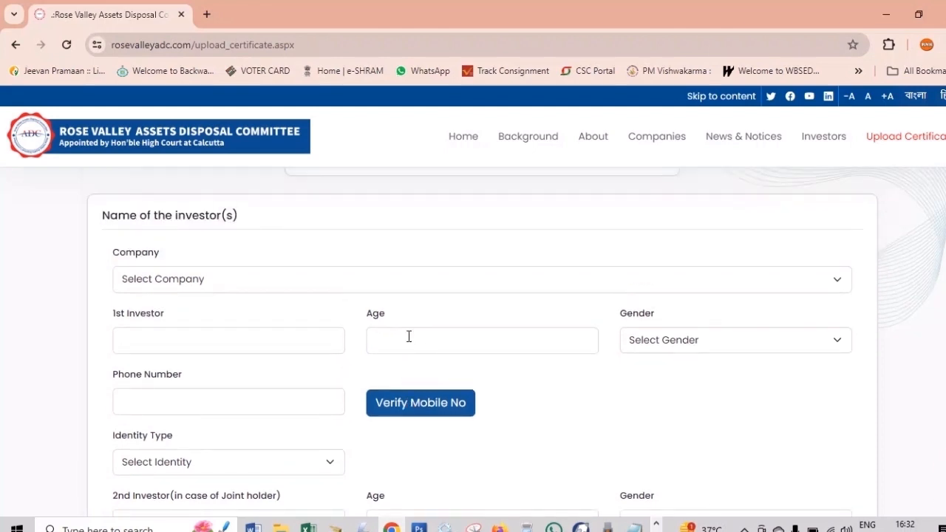
{"action": "scroll", "coordinate": [408, 336], "scroll_direction": "down", "scroll_amount": 9}
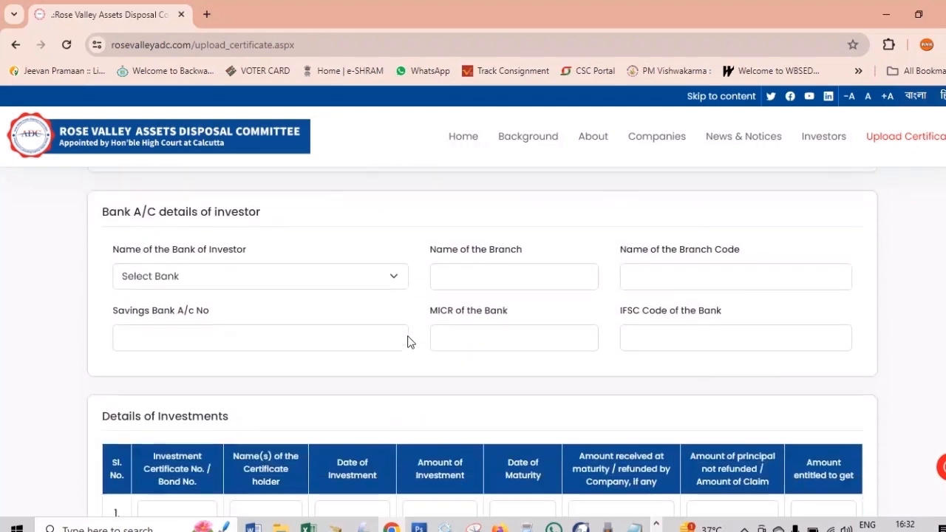
{"action": "scroll", "coordinate": [409, 342], "scroll_direction": "down", "scroll_amount": 2}
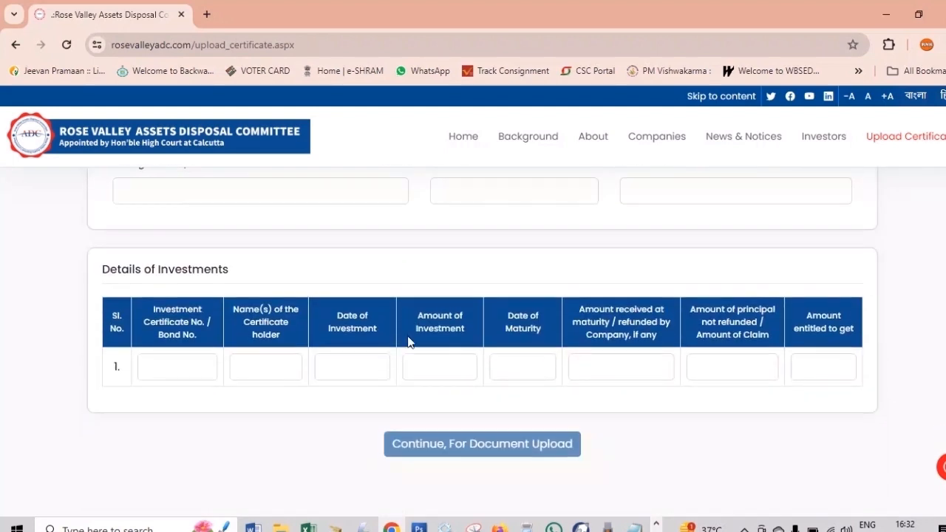
{"action": "scroll", "coordinate": [494, 402], "scroll_direction": "up", "scroll_amount": 5}
{"action": "scroll", "coordinate": [495, 401], "scroll_direction": "up", "scroll_amount": 6}
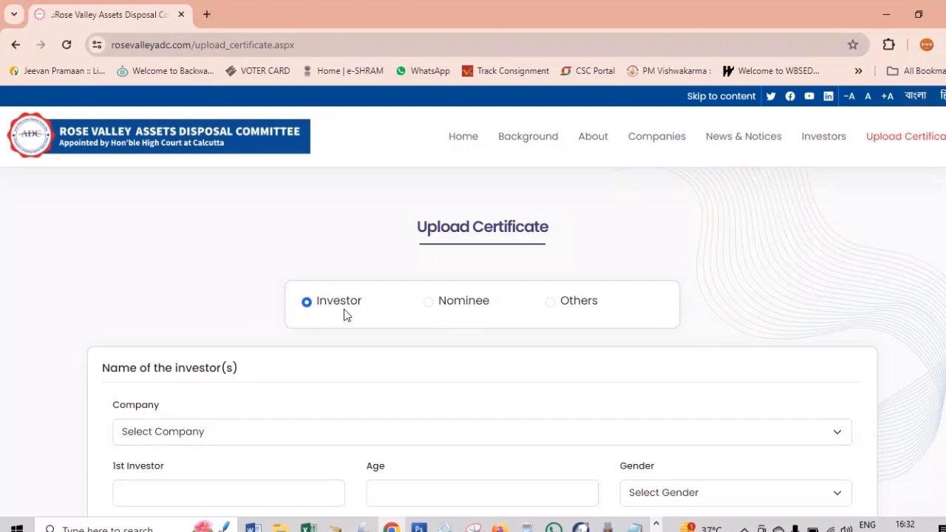
{"action": "scroll", "coordinate": [281, 313], "scroll_direction": "down", "scroll_amount": 3}
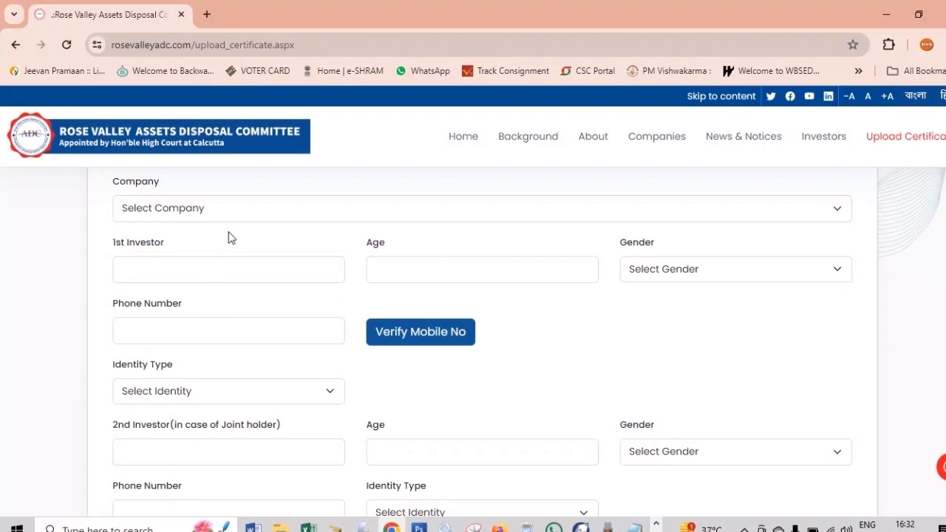
{"action": "scroll", "coordinate": [226, 247], "scroll_direction": "up", "scroll_amount": 1}
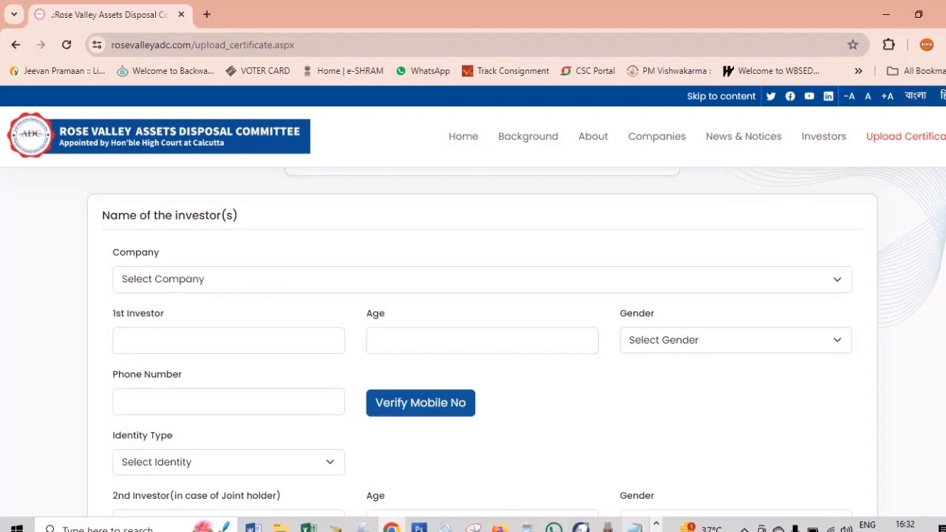
{"action": "left_click", "coordinate": [634, 527]}
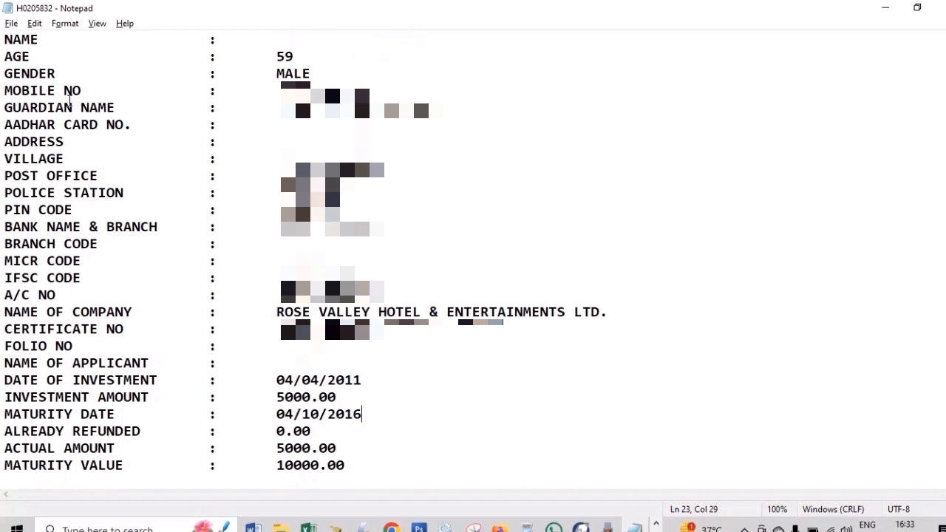
Step: Bring up the investor's scanned documents folder in File Explorer
{"action": "left_click", "coordinate": [280, 527]}
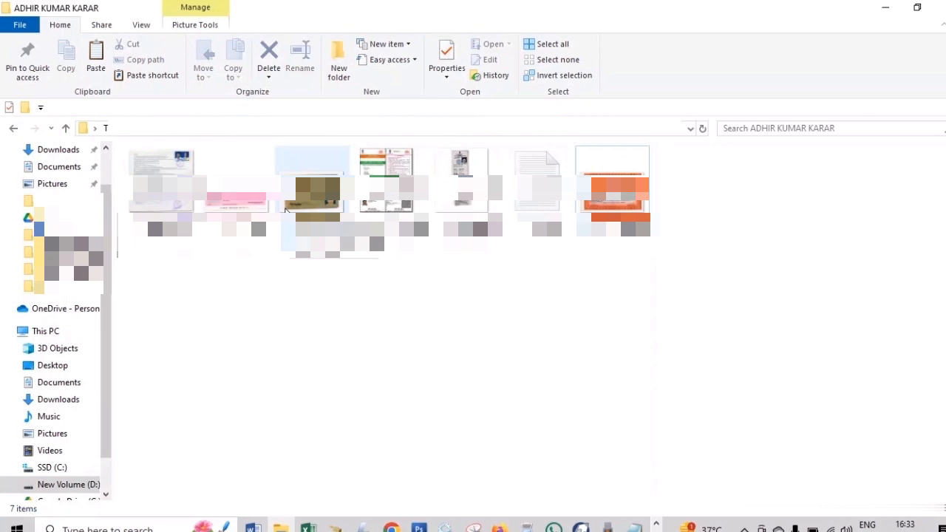
Step: Open the first and second scanned documents for full viewing
{"action": "double_click", "coordinate": [166, 210]}
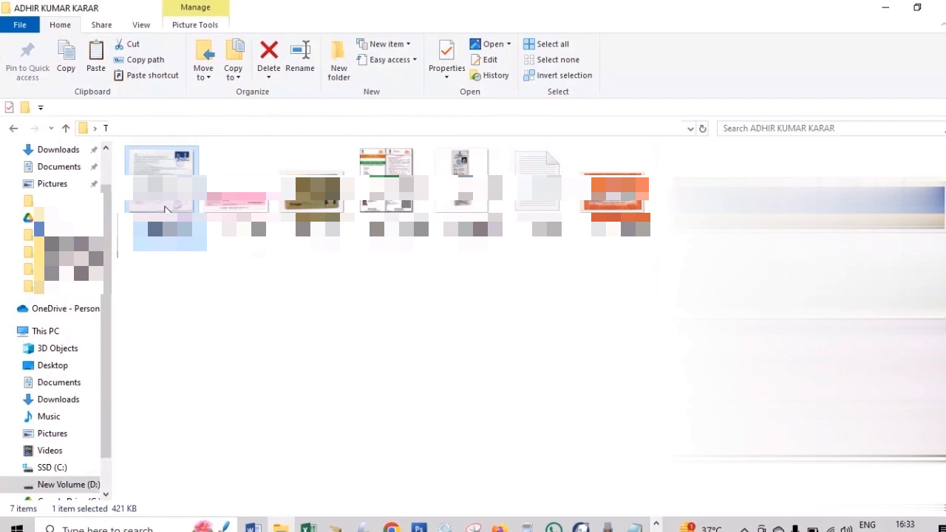
{"action": "double_click", "coordinate": [232, 203]}
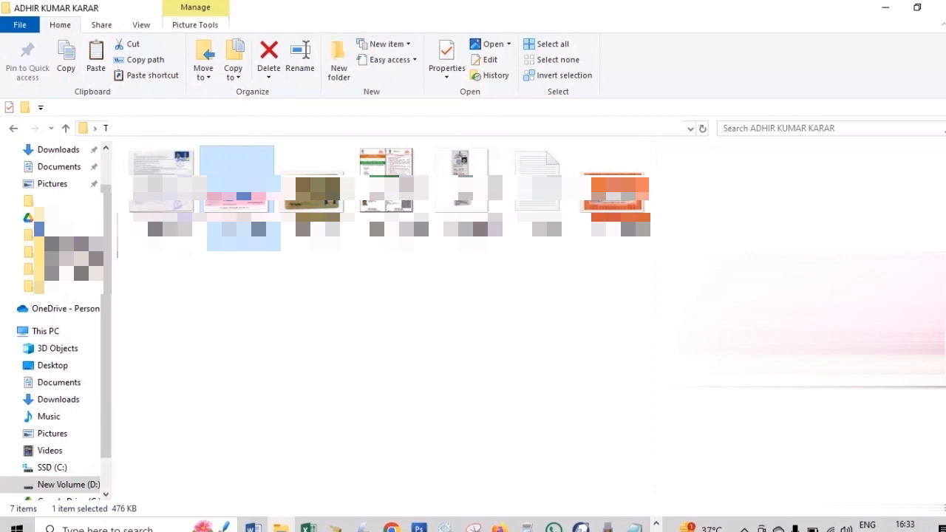
{"action": "double_click", "coordinate": [189, 205]}
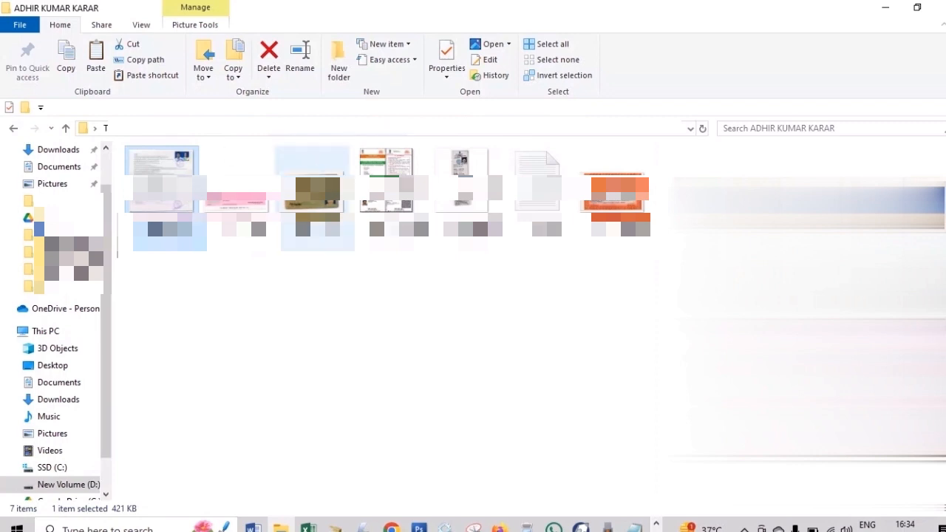
Step: Preview the remaining scans, including the Aadhaar card, then go back to Chrome
{"action": "left_click", "coordinate": [318, 196]}
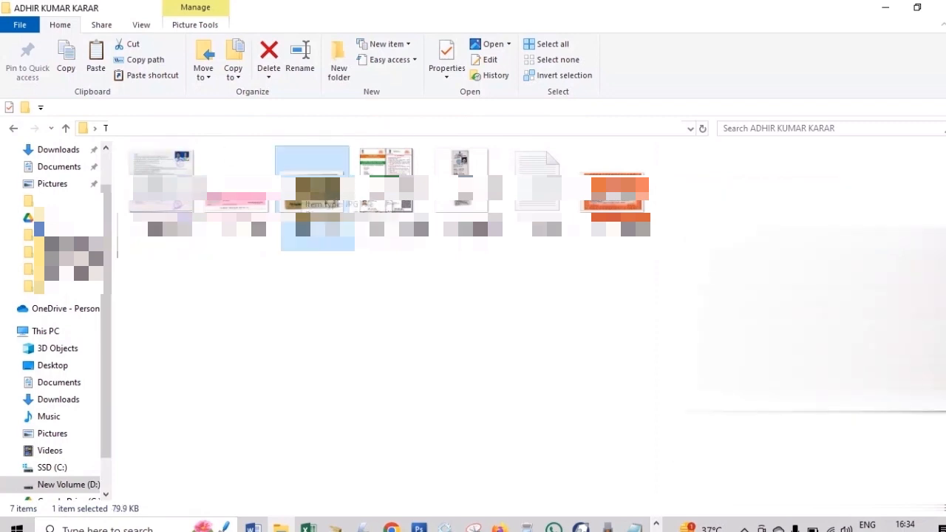
{"action": "left_click", "coordinate": [386, 194]}
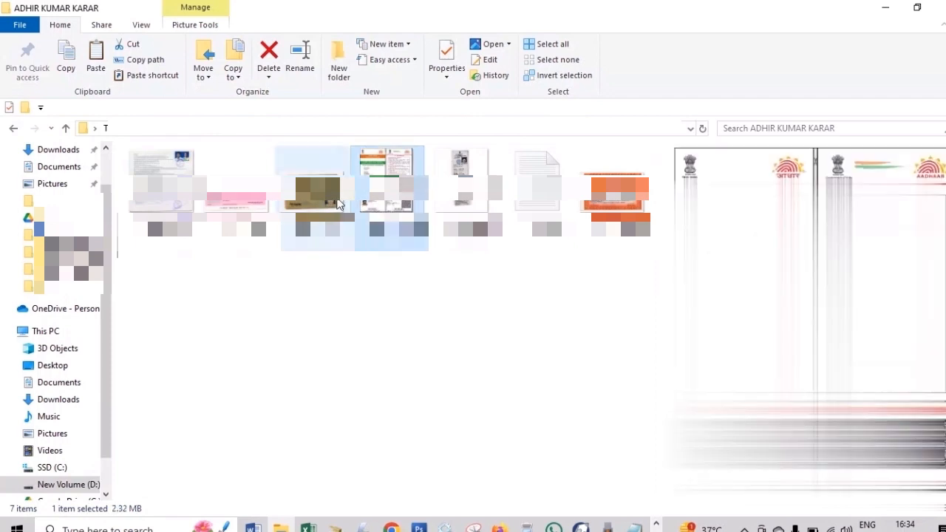
{"action": "left_click", "coordinate": [336, 202]}
{"action": "left_click", "coordinate": [477, 207]}
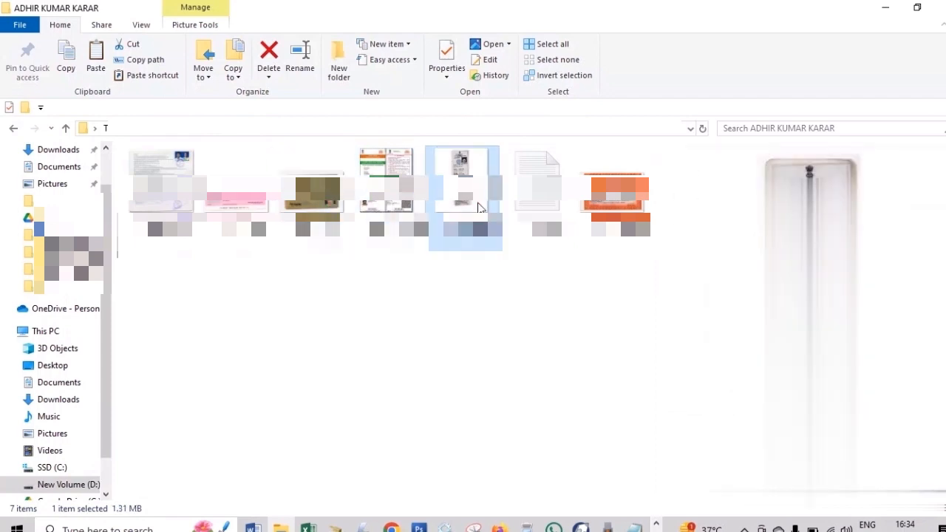
{"action": "left_click", "coordinate": [539, 275]}
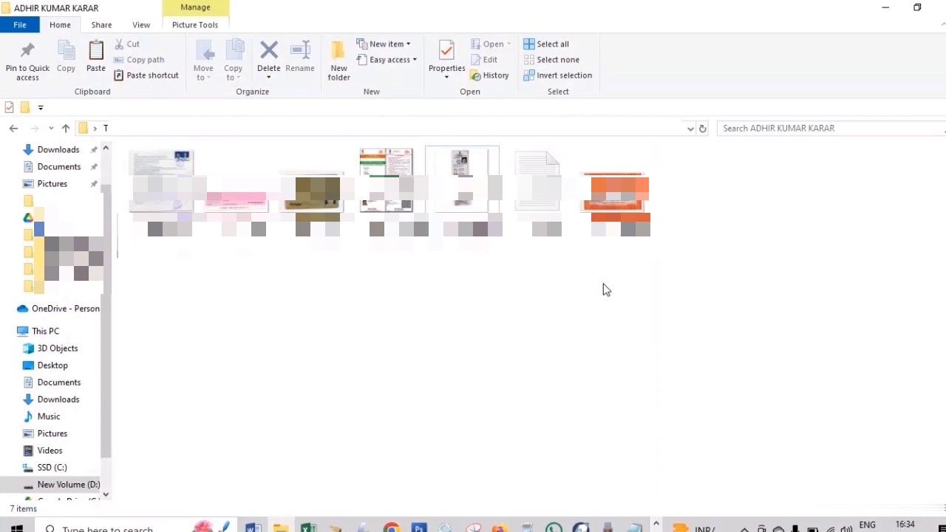
{"action": "left_click", "coordinate": [391, 528]}
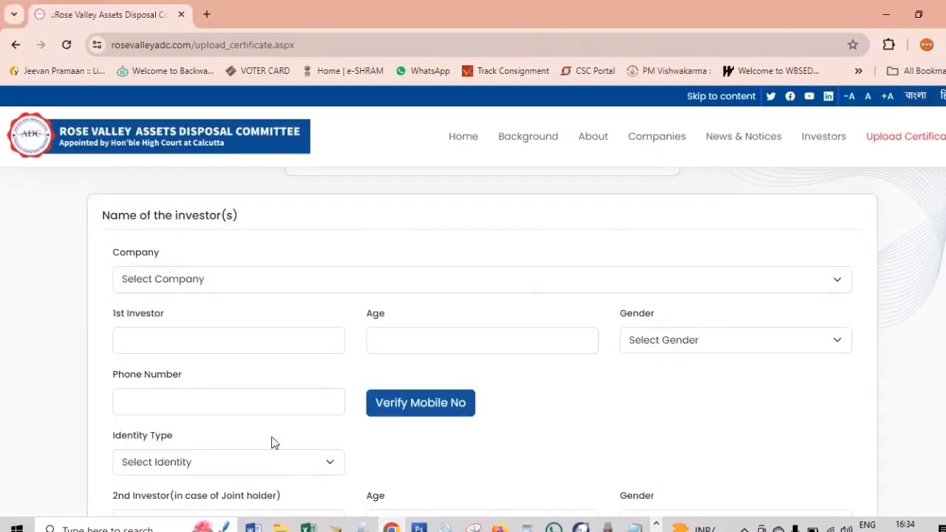
Step: Choose Rose Valley Hotels & Entertainment Ltd from the Select Company list
{"action": "left_click", "coordinate": [223, 285]}
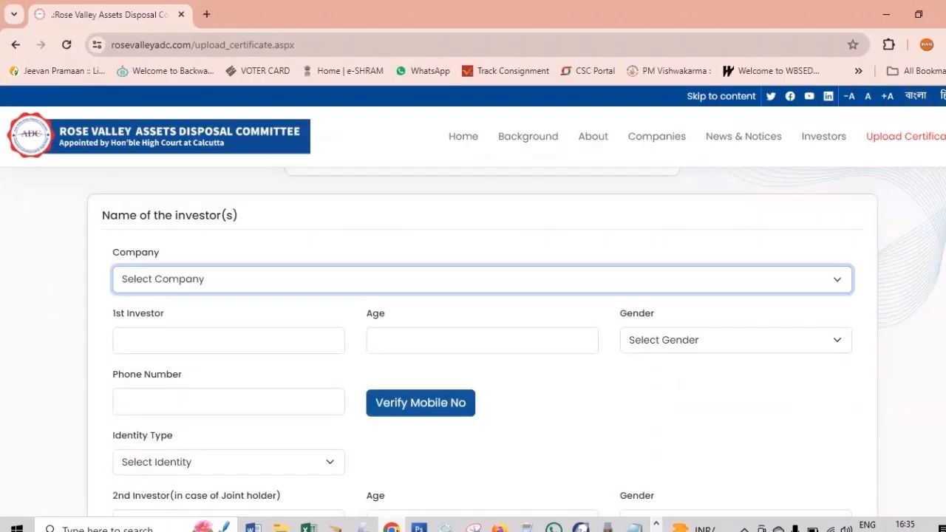
{"action": "left_click", "coordinate": [224, 282]}
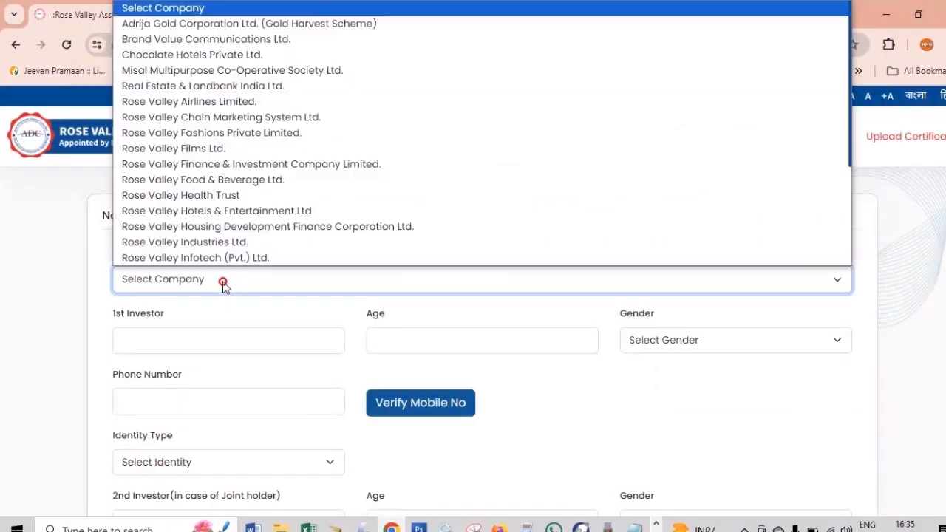
{"action": "left_click", "coordinate": [201, 213]}
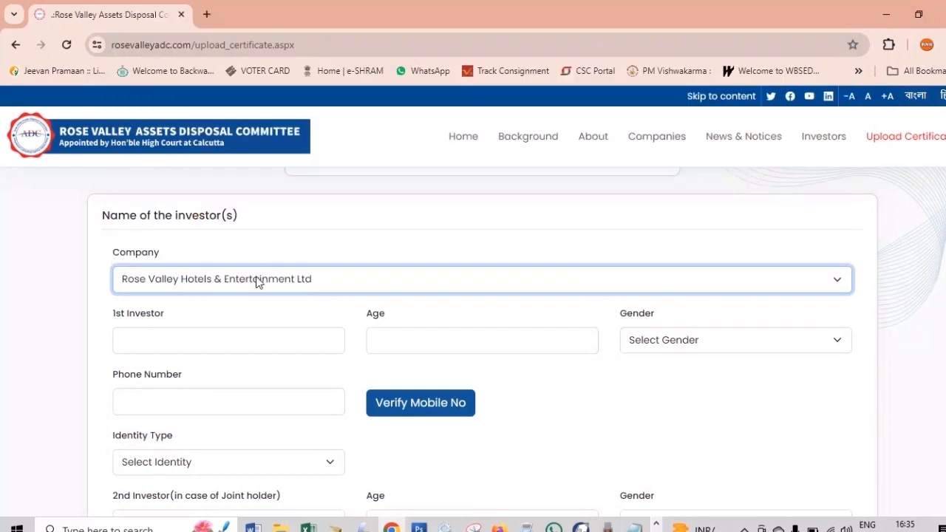
Step: Enter the first investor's name, age 59 and gender Male
{"action": "left_click", "coordinate": [285, 340]}
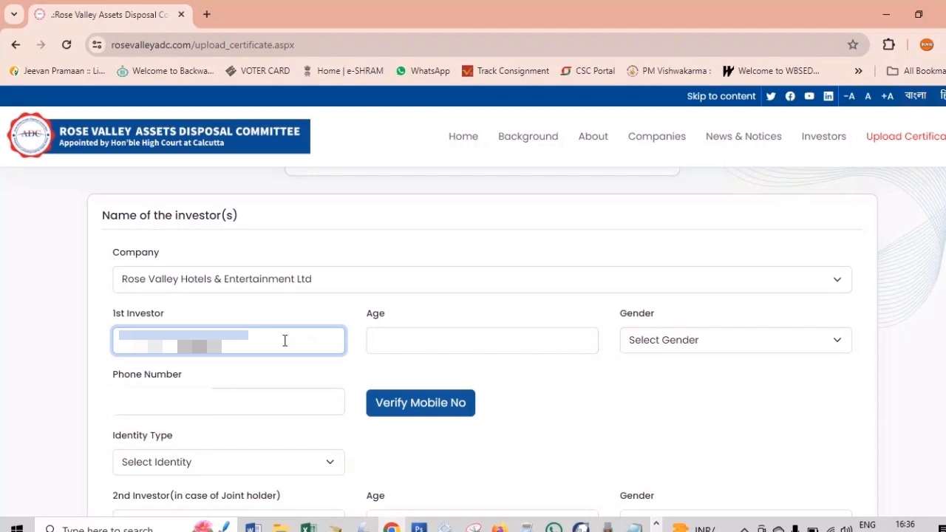
{"action": "key", "text": "Tab"}
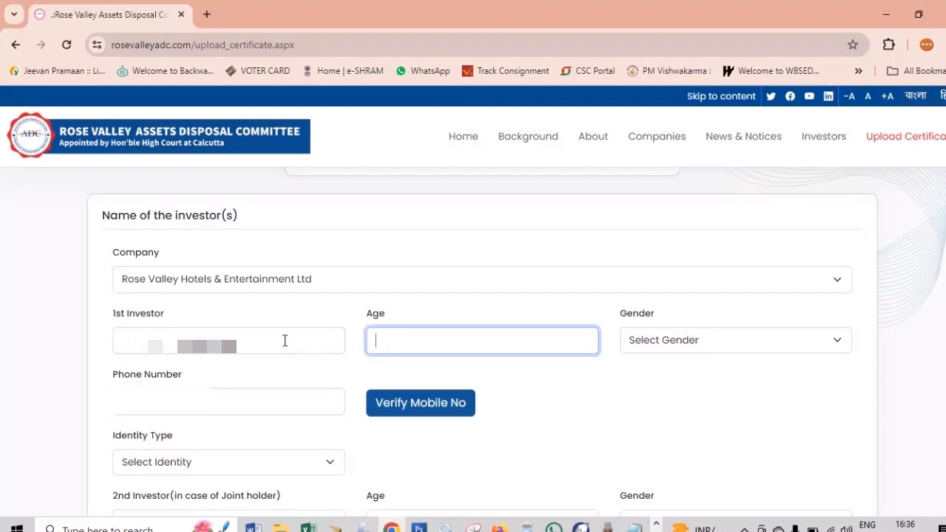
{"action": "type", "text": "59"}
{"action": "key", "text": "Tab"}
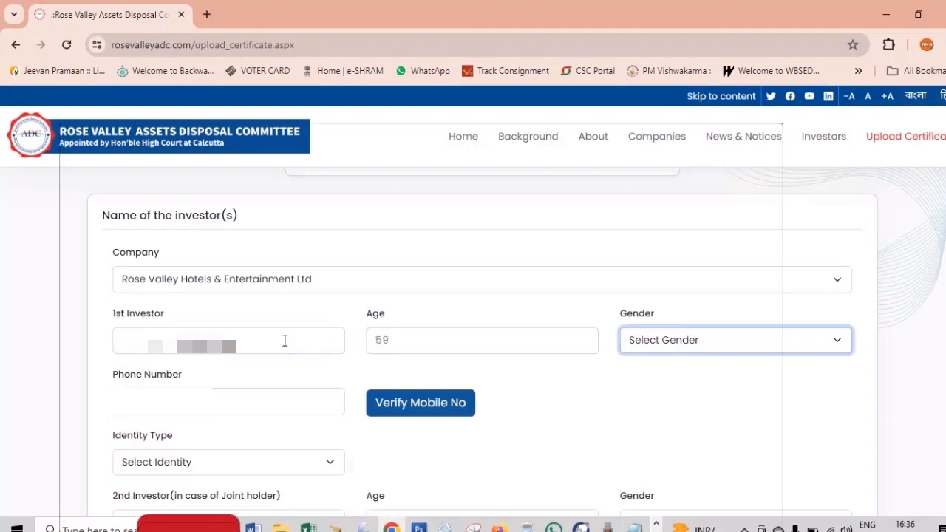
{"action": "key", "text": "m"}
{"action": "key", "text": "Tab"}
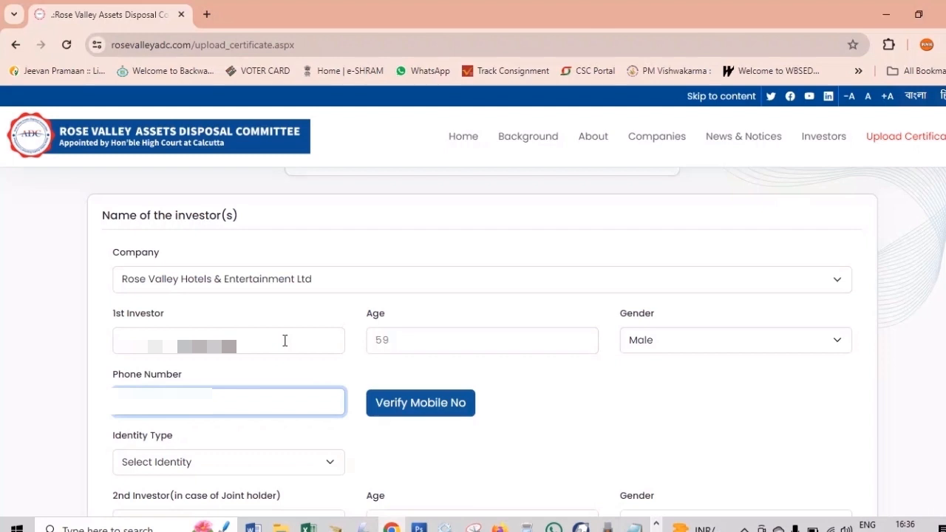
Step: Enter the investor's phone number and verify it with the received OTP
{"action": "type", "text": "*******"}
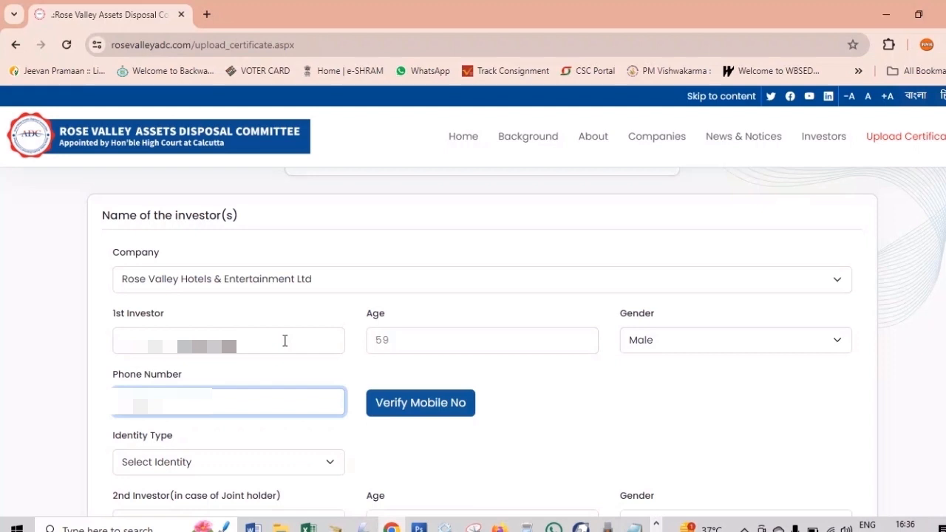
{"action": "type", "text": "**"}
{"action": "left_click", "coordinate": [411, 417]}
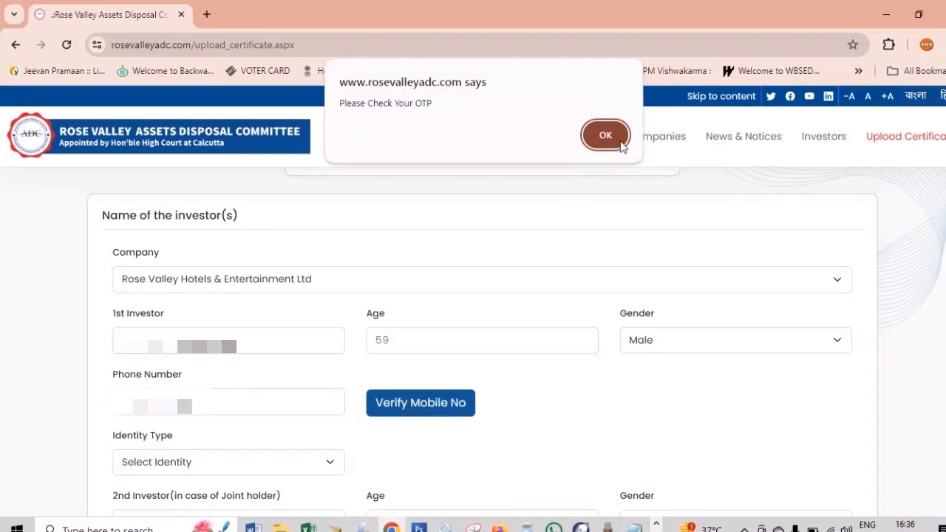
{"action": "left_click", "coordinate": [606, 136]}
{"action": "left_click", "coordinate": [481, 131]}
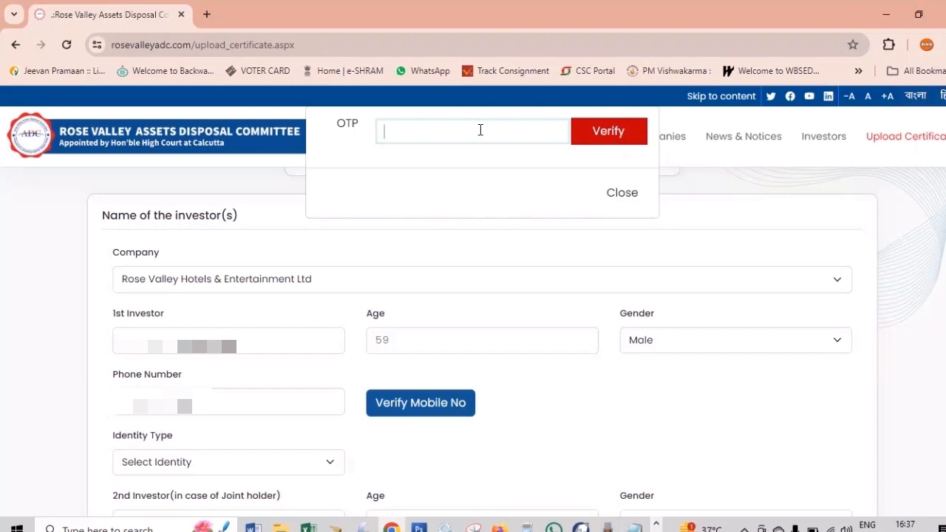
{"action": "left_click", "coordinate": [595, 142]}
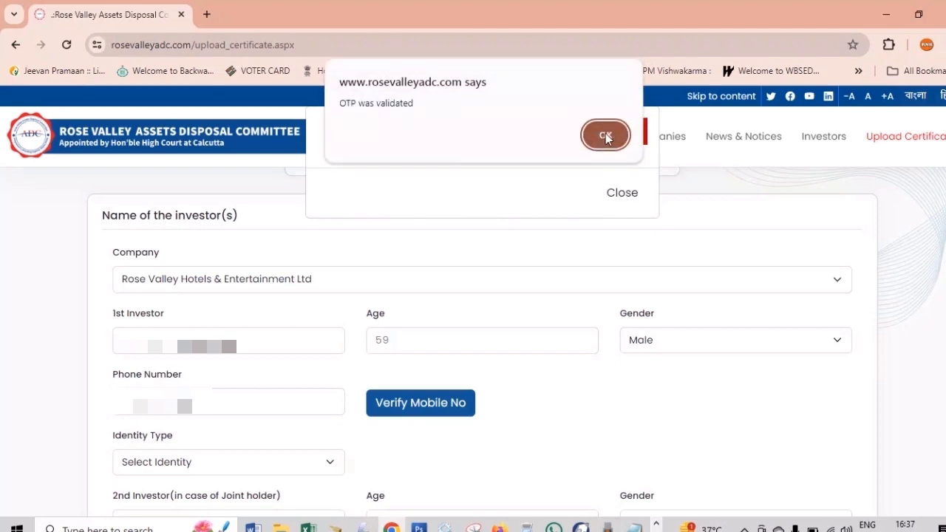
{"action": "left_click", "coordinate": [605, 138]}
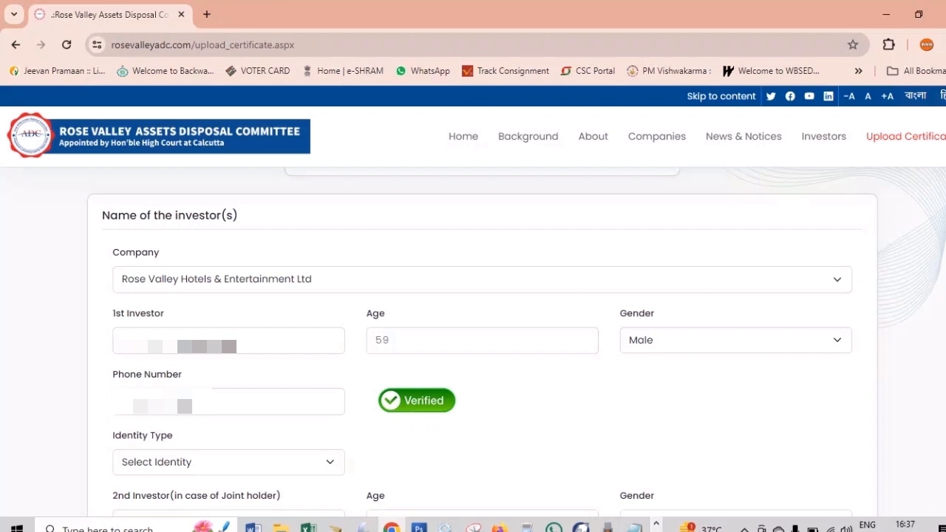
Step: Set the first investor's Identity Type to Aadhar Card and select the Aadhar Card No. field
{"action": "scroll", "coordinate": [482, 341], "scroll_direction": "down", "scroll_amount": 5}
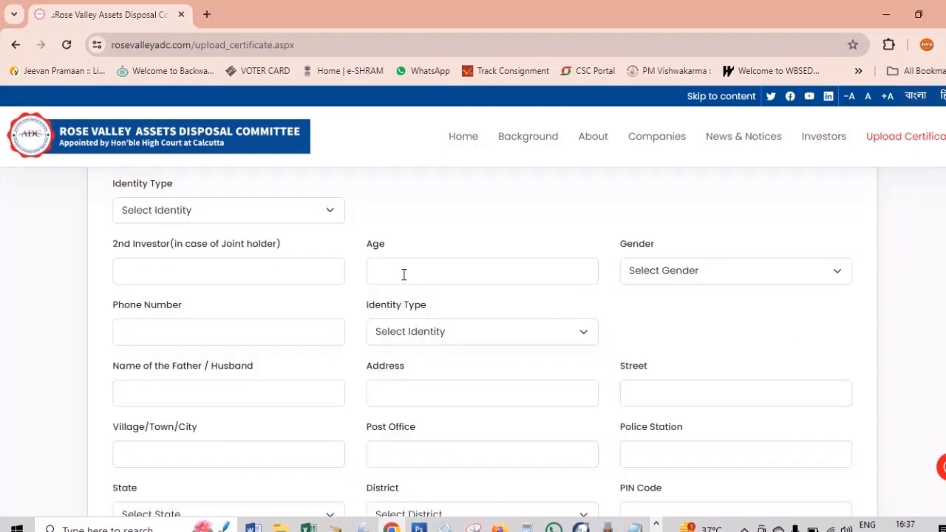
{"action": "left_click", "coordinate": [229, 216]}
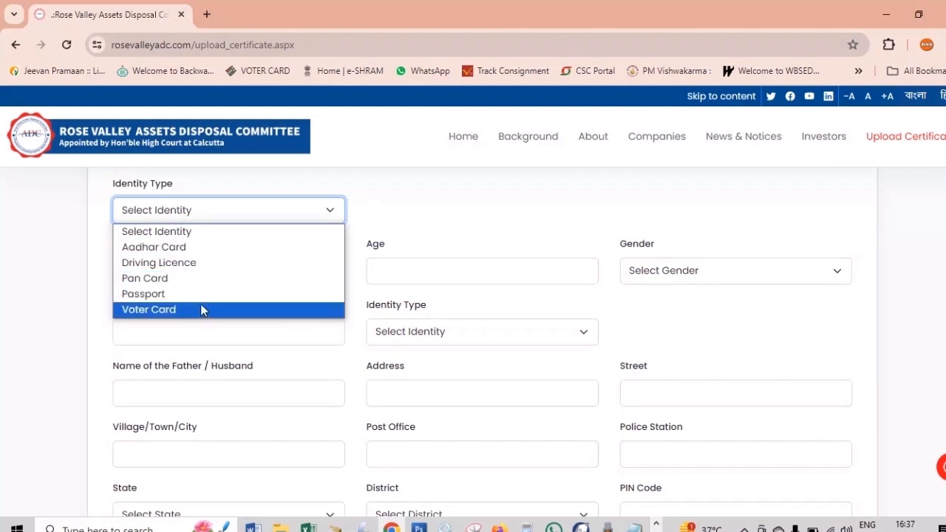
{"action": "left_click", "coordinate": [197, 249]}
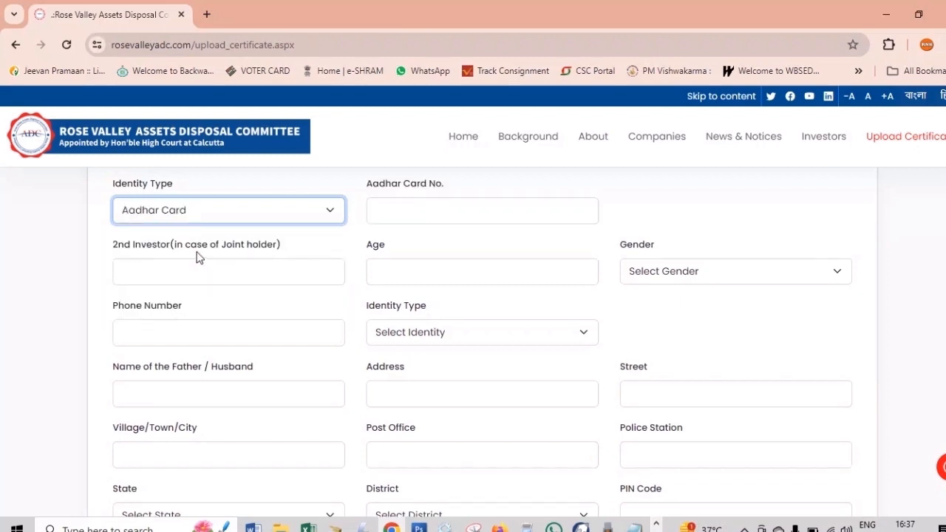
{"action": "left_click", "coordinate": [378, 212]}
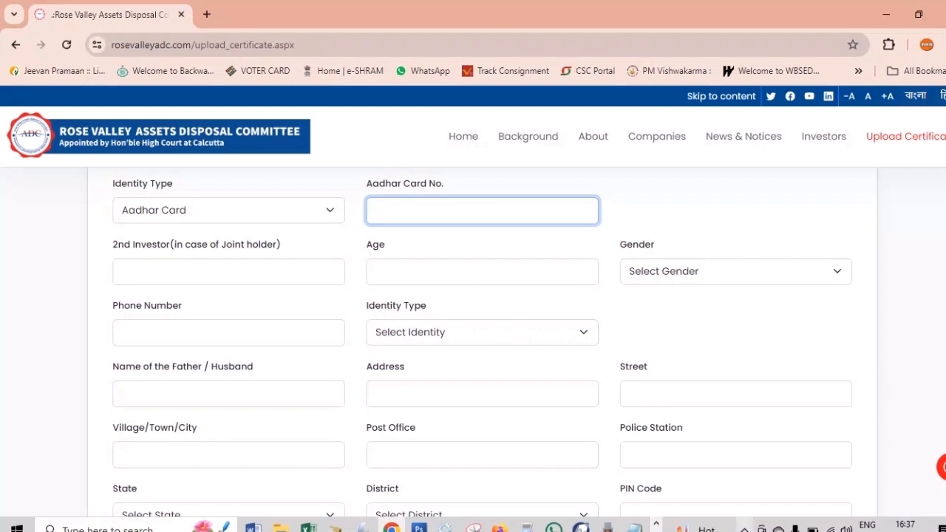
Step: Copy the Aadhaar number from the Notepad details and paste it into Aadhar Card No
{"action": "left_click", "coordinate": [636, 527]}
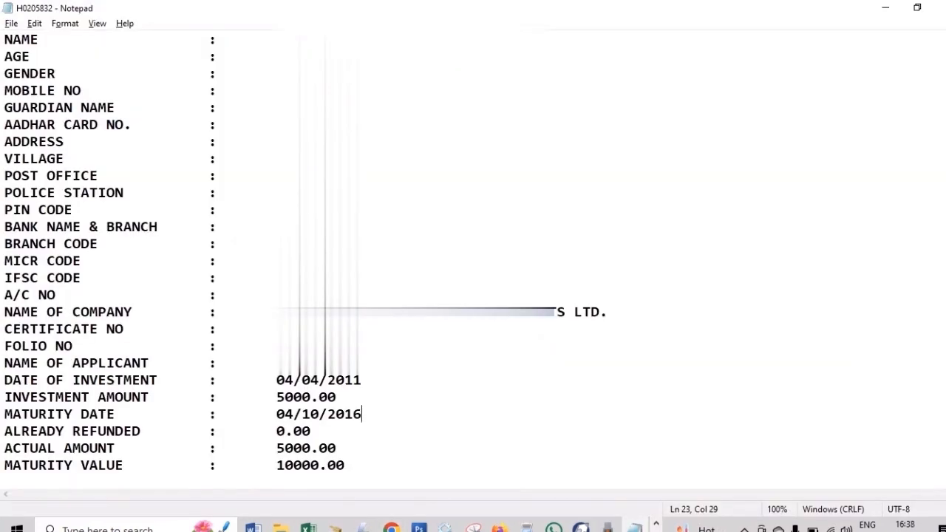
{"action": "left_click", "coordinate": [277, 124]}
{"action": "left_click_drag", "start_coordinate": [361, 125], "coordinate": [379, 125]}
{"action": "key", "text": "alt+Tab"}
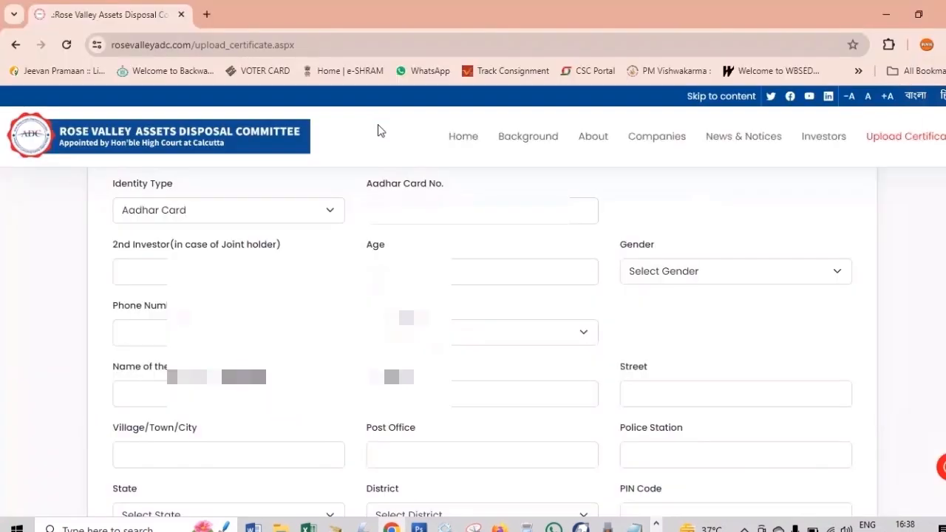
{"action": "key", "text": "ctrl+v"}
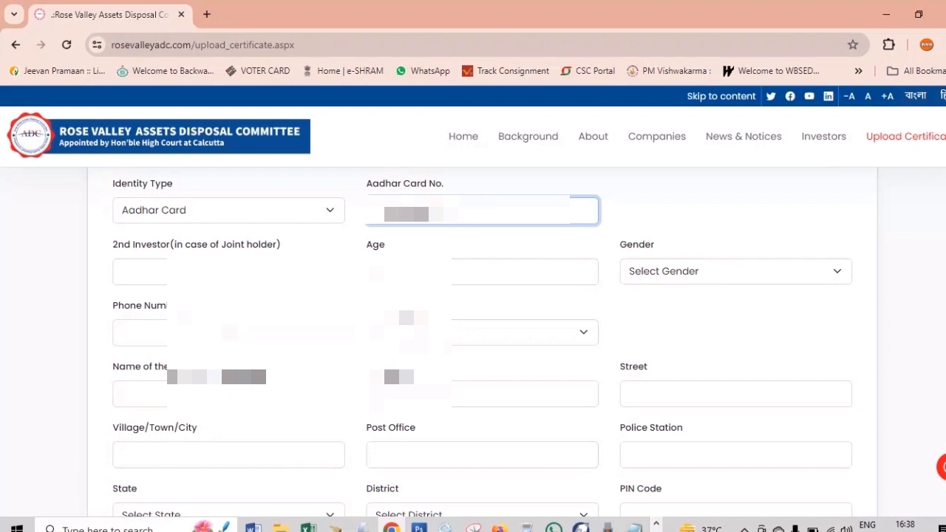
Step: Copy the father's/husband's name from Notepad into the form
{"action": "left_click", "coordinate": [200, 399]}
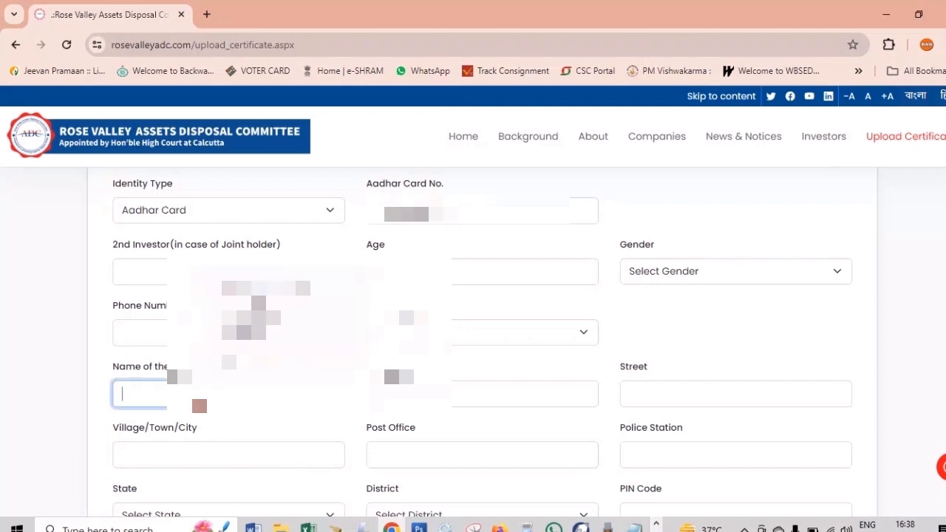
{"action": "key", "text": "alt+Tab"}
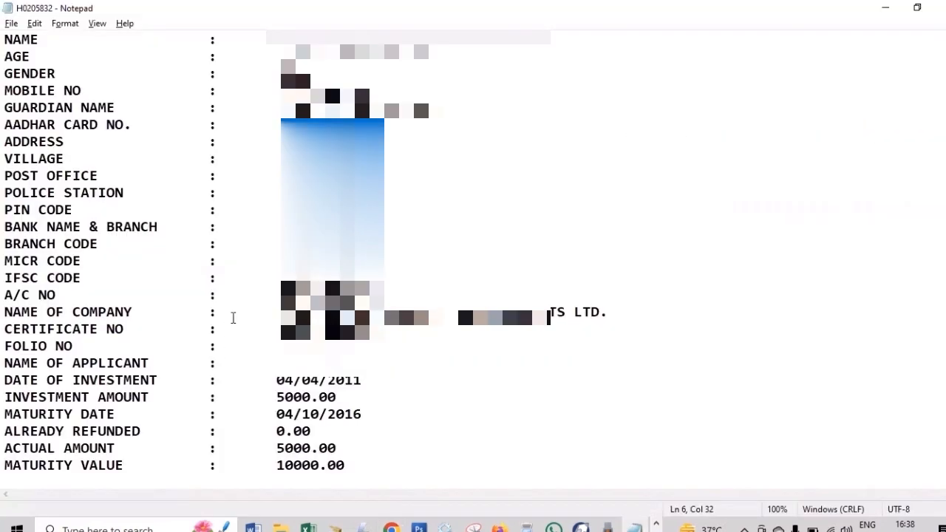
{"action": "left_click_drag", "start_coordinate": [278, 109], "coordinate": [446, 108]}
{"action": "key", "text": "alt+Tab"}
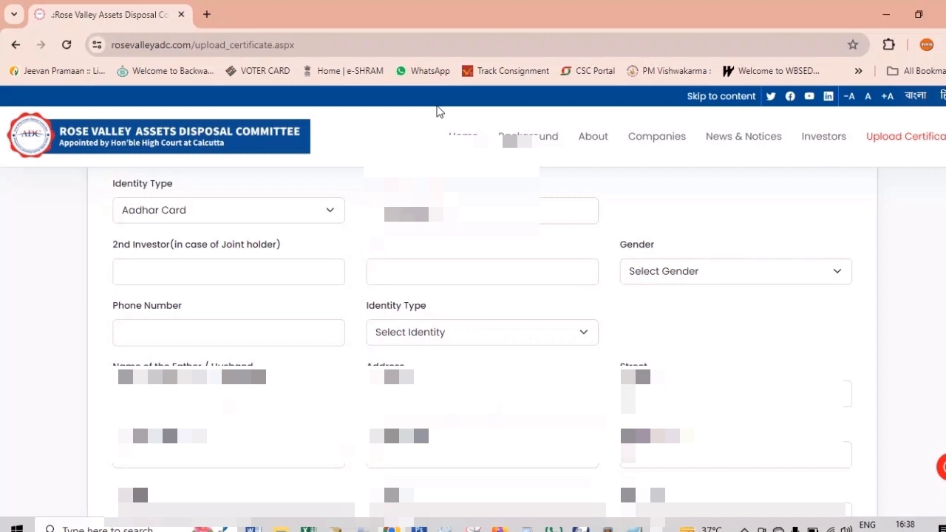
Step: Fill in the Street, Village/Town/City, Post Office and Police Station fields
{"action": "key", "text": "Tab"}
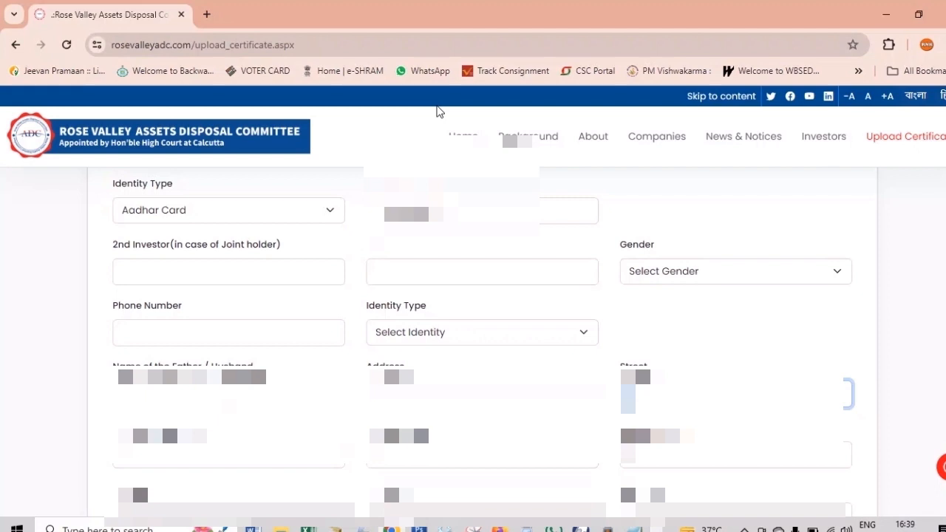
{"action": "key", "text": "Tab"}
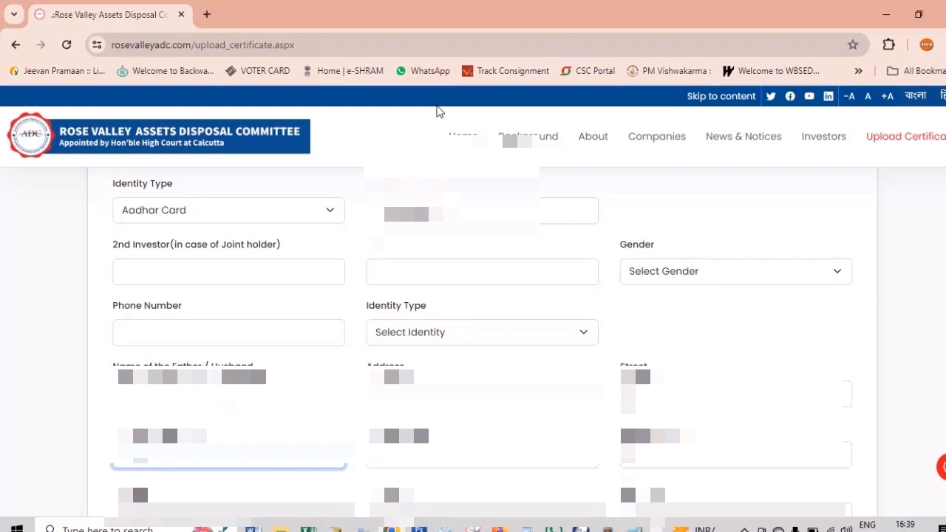
{"action": "type", "text": "****"}
{"action": "key", "text": "Tab"}
{"action": "type", "text": "***"}
{"action": "key", "text": "Tab"}
{"action": "type", "text": "*****"}
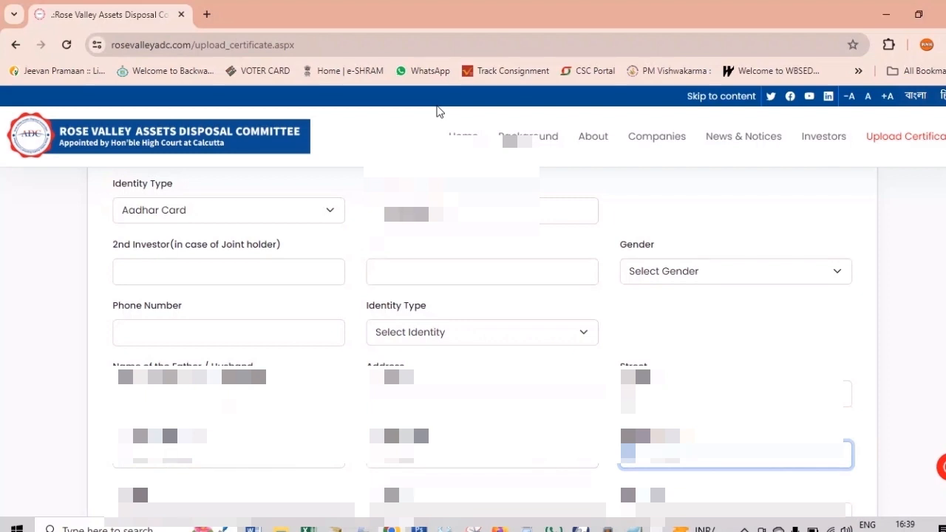
Step: Choose the State and District, start the PIN code, and correct the Post Office entry
{"action": "key", "text": "Tab"}
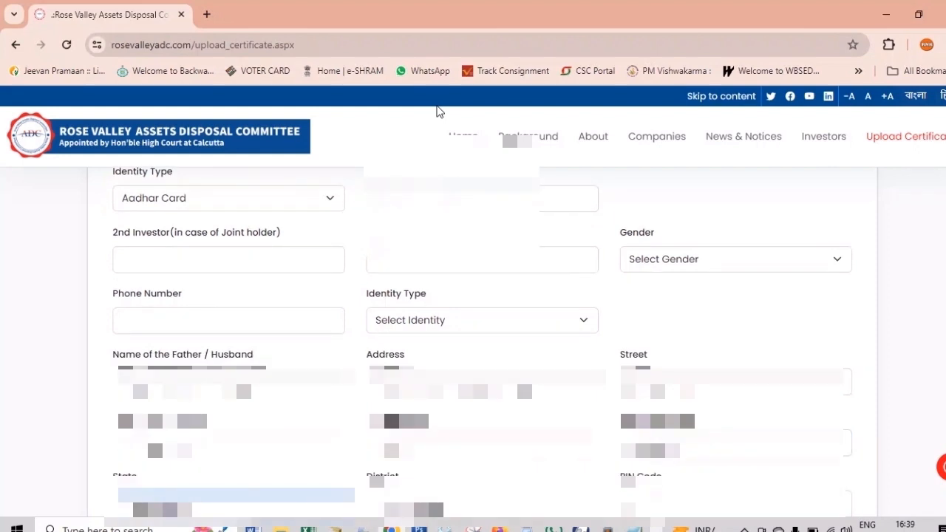
{"action": "key", "text": "w"}
{"action": "key", "text": "Tab"}
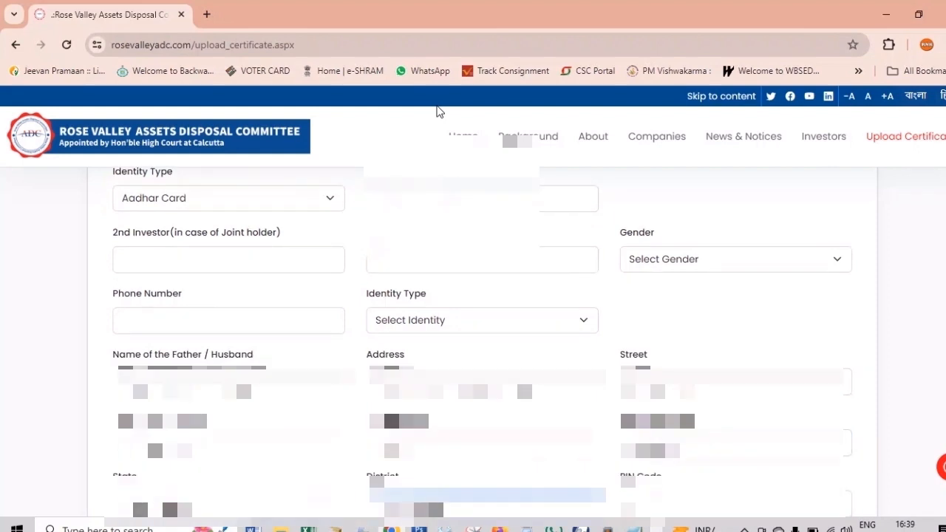
{"action": "key", "text": "Tab"}
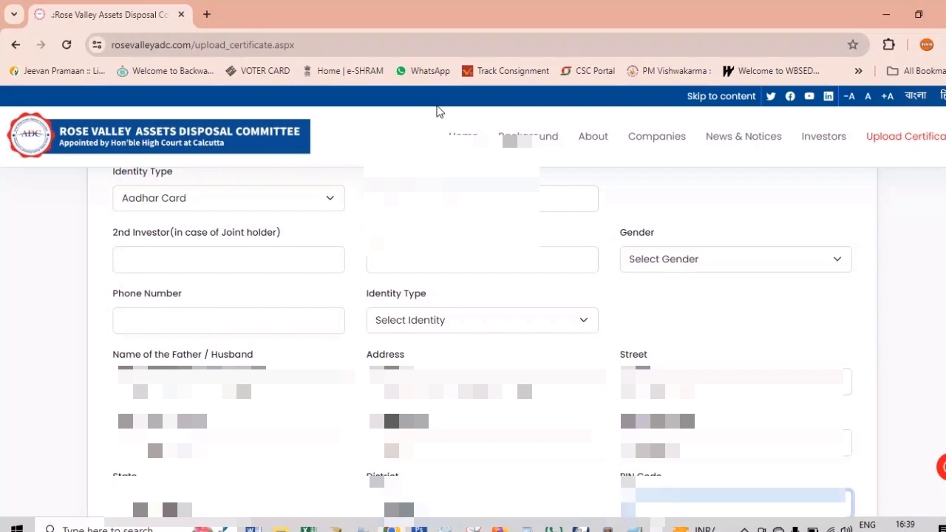
{"action": "type", "text": "7"}
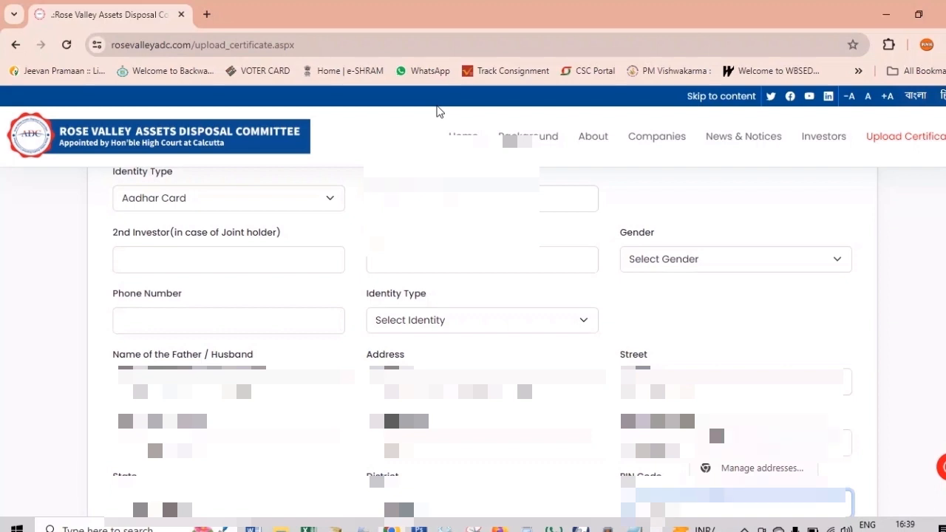
{"action": "left_click", "coordinate": [436, 447]}
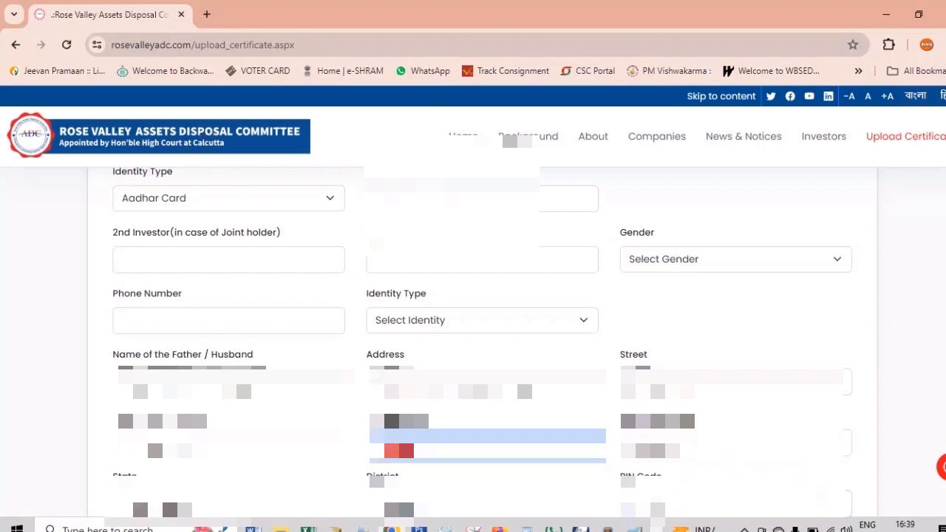
{"action": "key", "text": "BackSpace"}
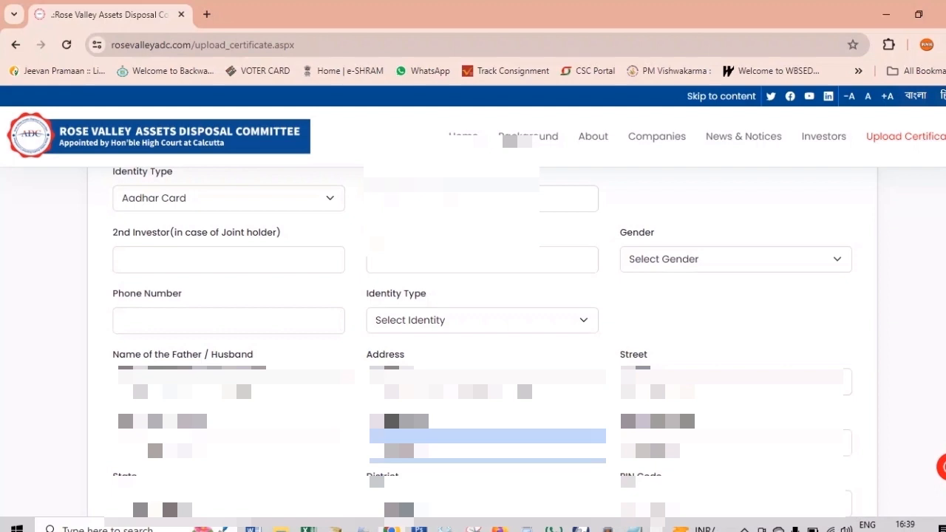
{"action": "key", "text": "Tab"}
{"action": "scroll", "coordinate": [473, 332], "scroll_direction": "down", "scroll_amount": 1}
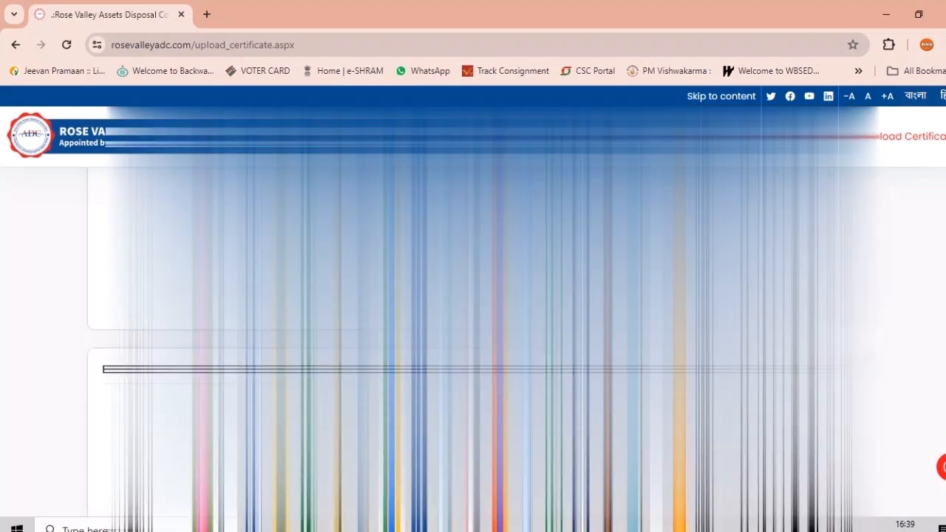
{"action": "scroll", "coordinate": [473, 333], "scroll_direction": "down", "scroll_amount": 2}
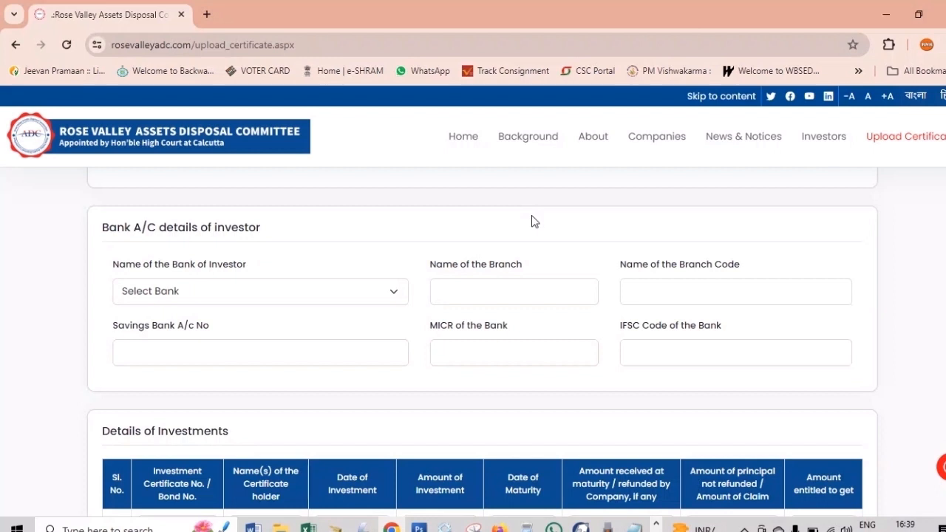
Step: Open the Select Bank list and pick UCO BANK
{"action": "scroll", "coordinate": [532, 215], "scroll_direction": "down", "scroll_amount": 1}
{"action": "scroll", "coordinate": [531, 215], "scroll_direction": "up", "scroll_amount": 1}
{"action": "left_click", "coordinate": [268, 300]}
{"action": "scroll", "coordinate": [254, 252], "scroll_direction": "down", "scroll_amount": 15}
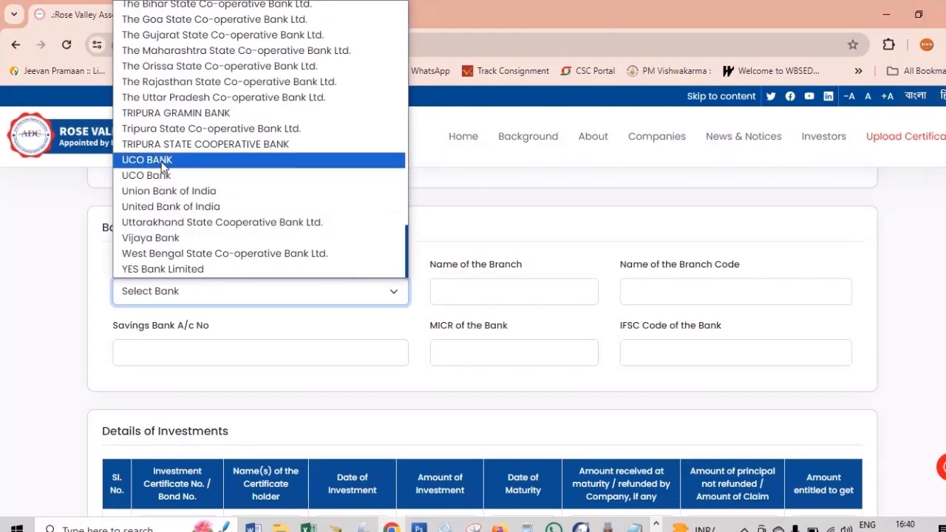
{"action": "left_click", "coordinate": [163, 161]}
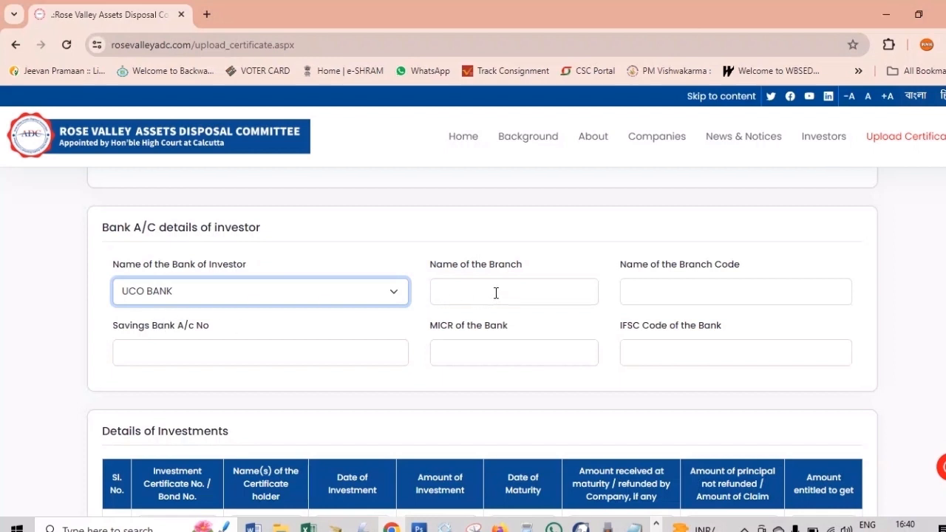
Step: Change the bank to Indian Bank and move through Name of the Branch to Branch Code
{"action": "left_click", "coordinate": [463, 289]}
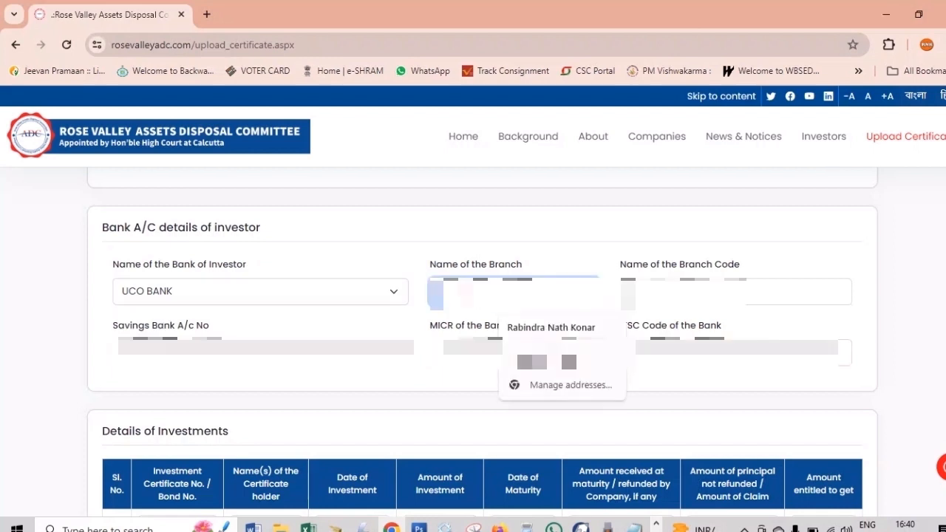
{"action": "left_click", "coordinate": [313, 291]}
{"action": "left_click", "coordinate": [313, 290]}
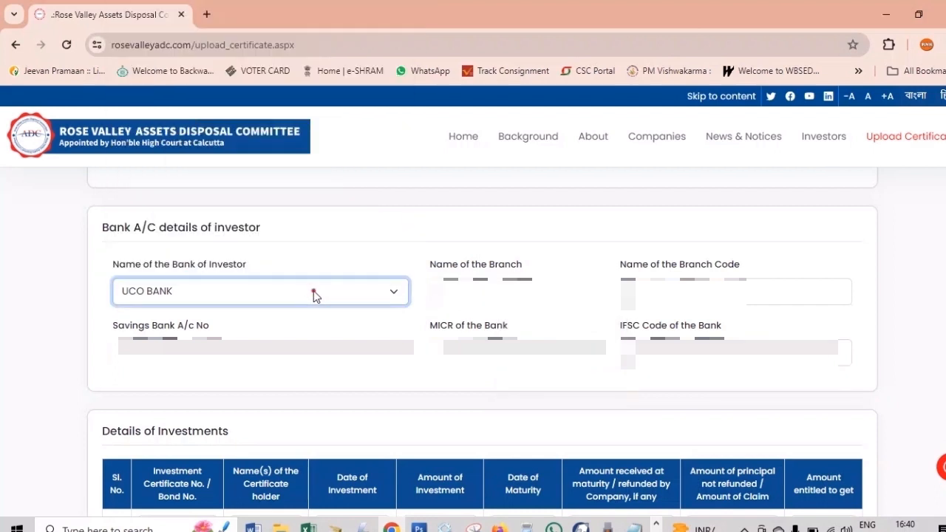
{"action": "type", "text": "in"}
{"action": "key", "text": "Tab"}
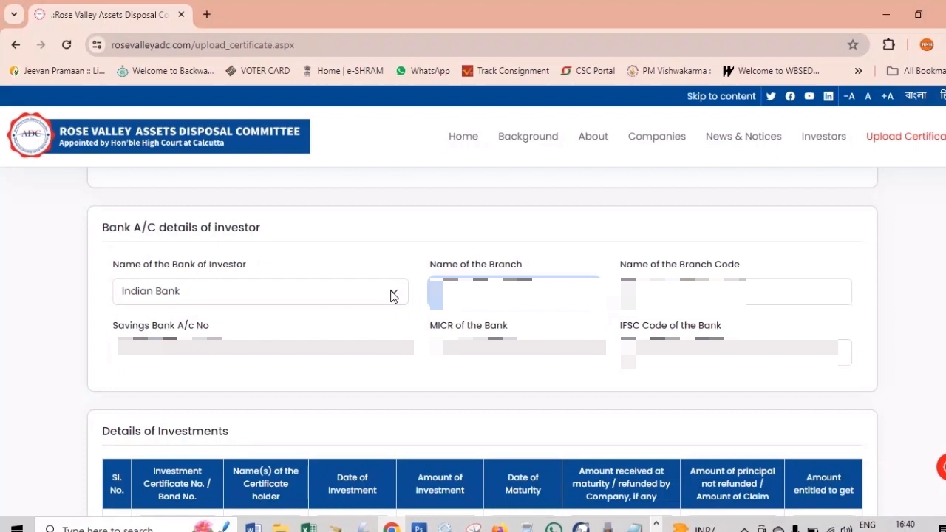
{"action": "key", "text": "Tab"}
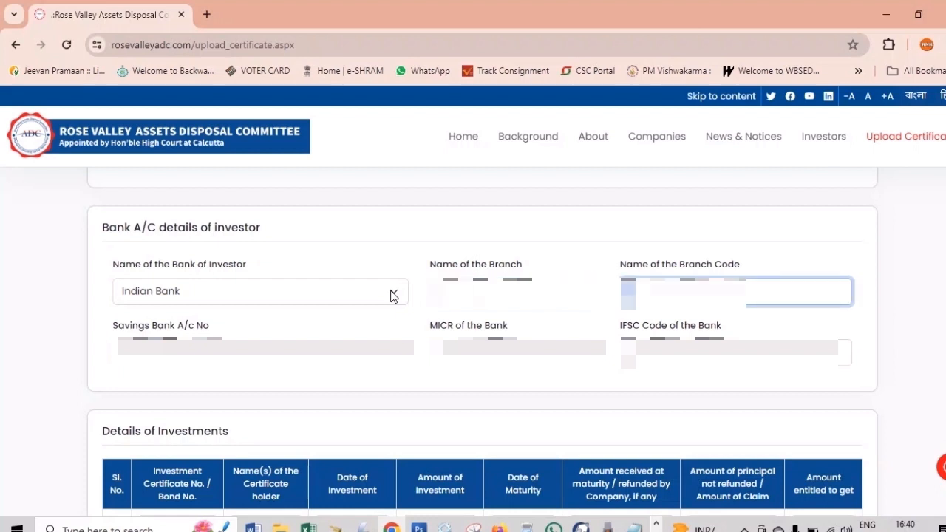
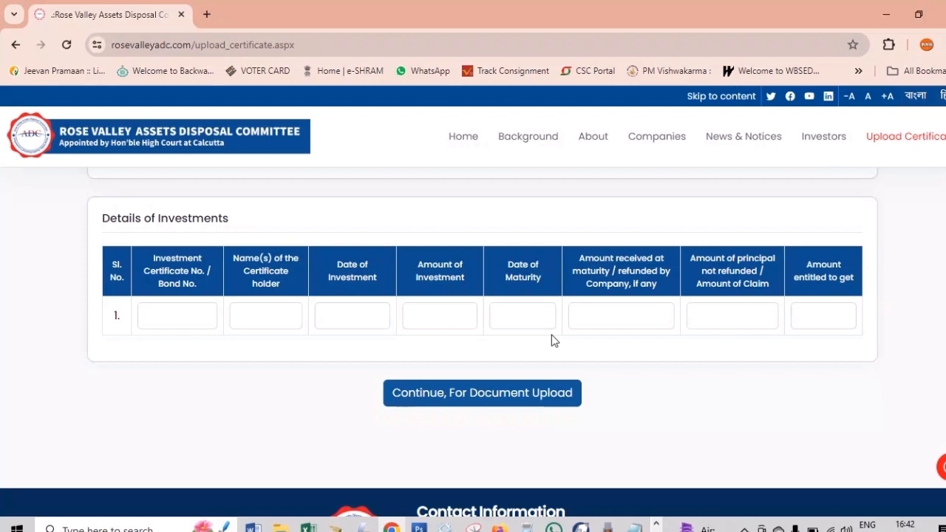
Step: Read the certificate in Photos, then enter its number and holder's name in row 1
{"action": "left_click", "coordinate": [172, 317]}
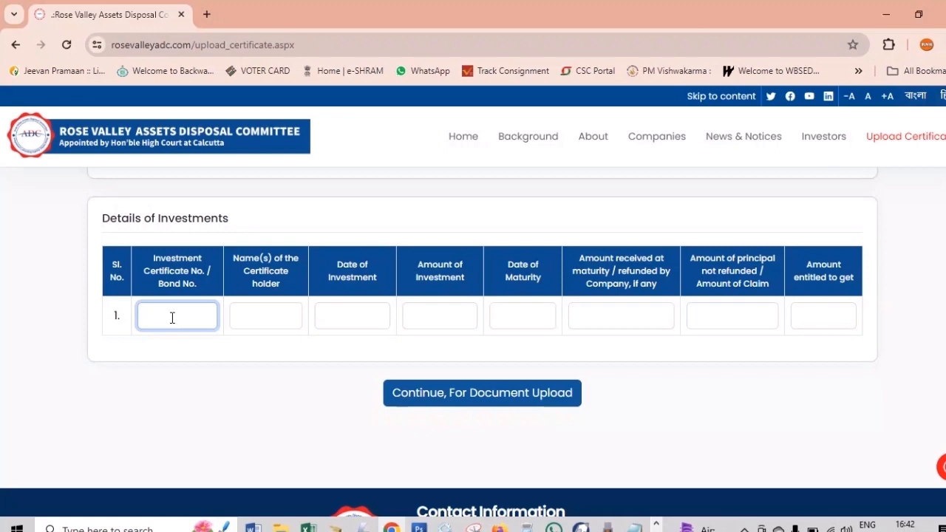
{"action": "key", "text": "alt+Tab"}
{"action": "key", "text": "alt+Tab"}
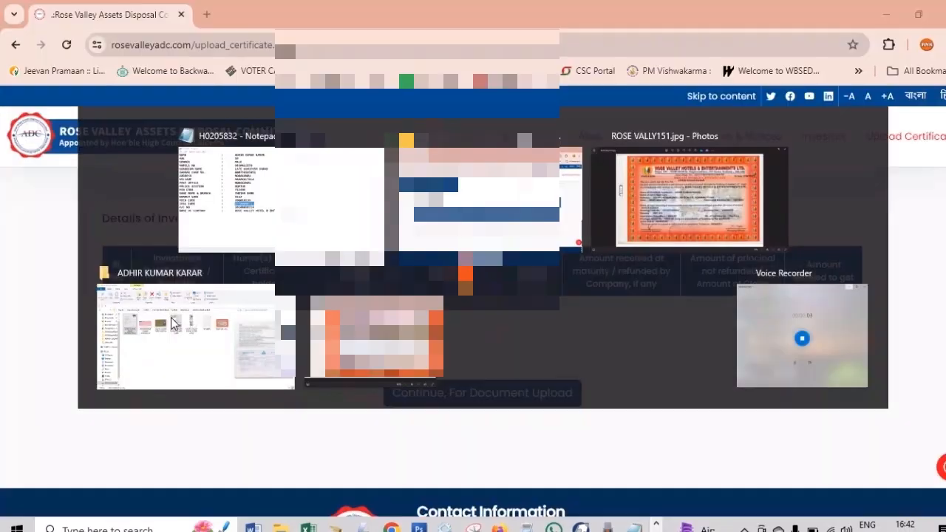
{"action": "key", "text": "alt+Tab"}
{"action": "key", "text": "alt+Tab"}
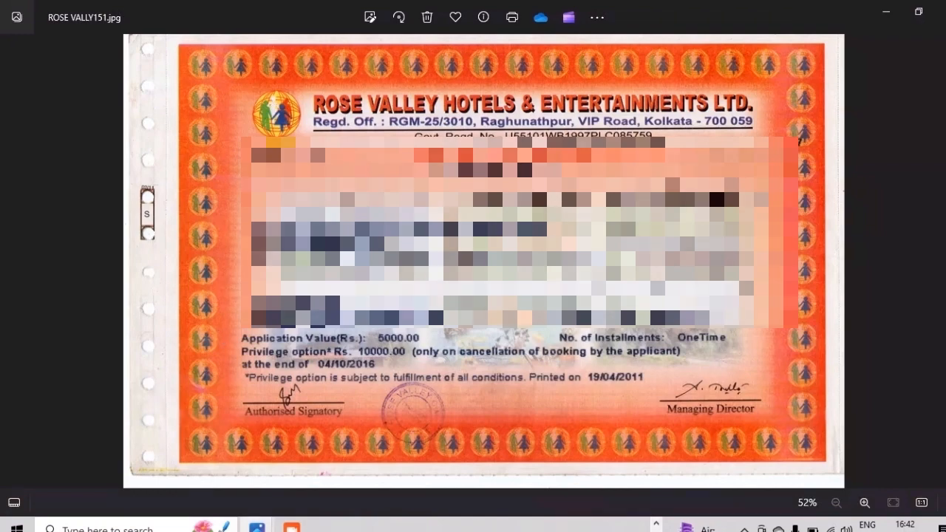
{"action": "key", "text": "alt+Tab"}
{"action": "key", "text": "Tab"}
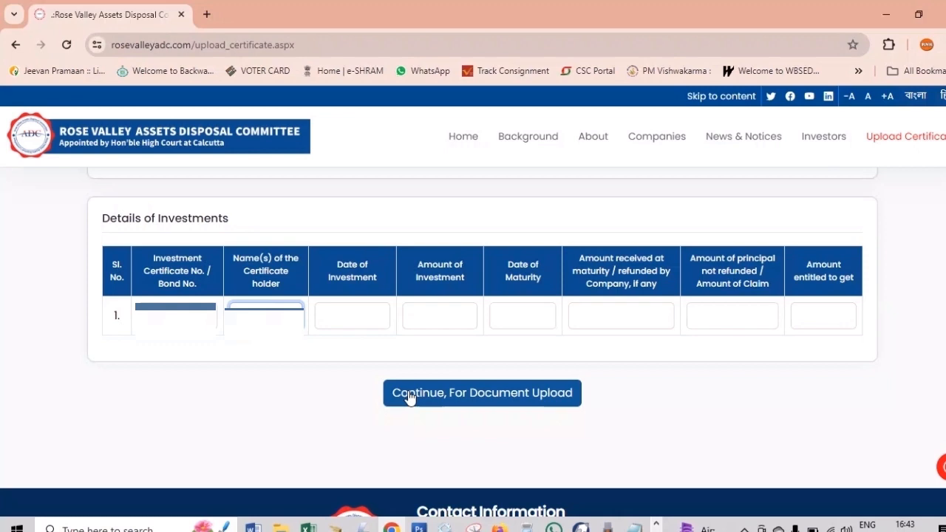
Step: Set the Date of Investment to 4 April 2011 in the calendar picker
{"action": "key", "text": "Tab"}
{"action": "key", "text": "alt+Tab"}
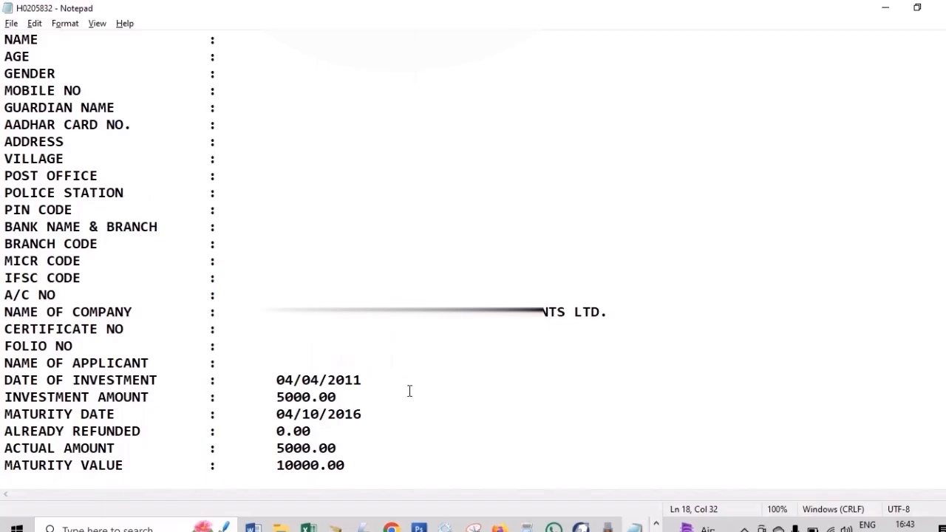
{"action": "key", "text": "alt+Tab"}
{"action": "key", "text": "alt+Tab"}
{"action": "key", "text": "alt+Tab"}
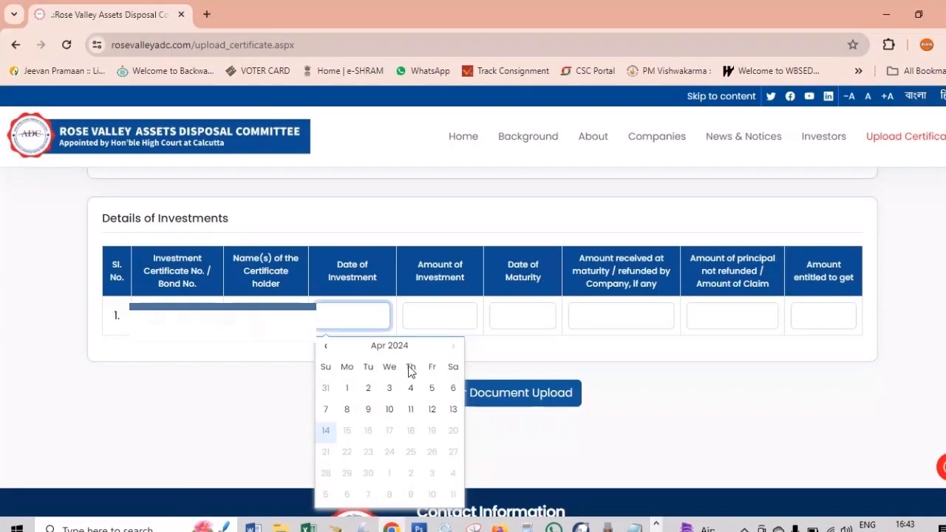
{"action": "left_click", "coordinate": [396, 348]}
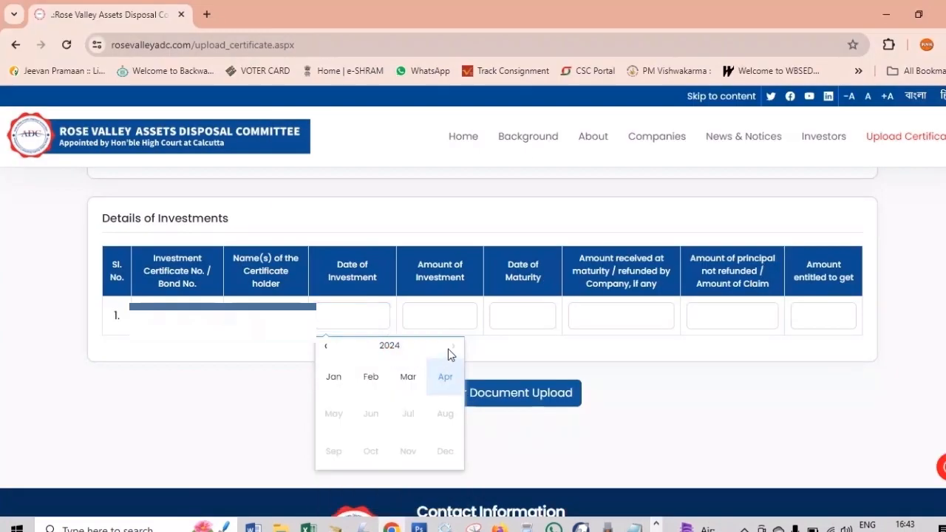
{"action": "left_click", "coordinate": [403, 349]}
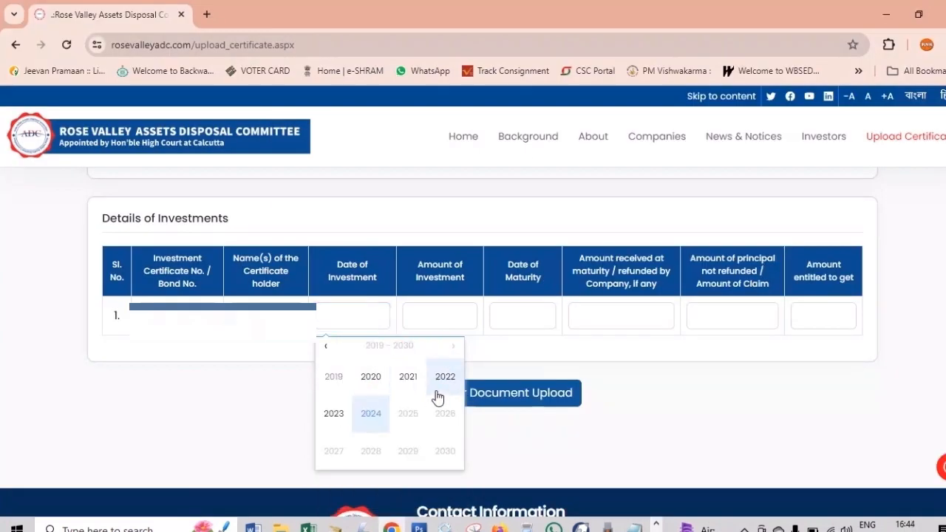
{"action": "left_click", "coordinate": [326, 347]}
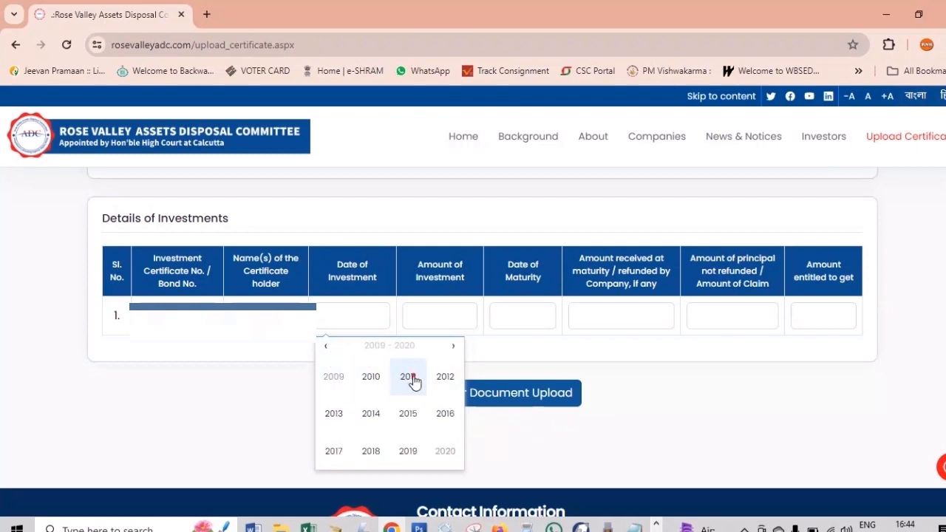
{"action": "left_click", "coordinate": [411, 380]}
{"action": "left_click", "coordinate": [445, 386]}
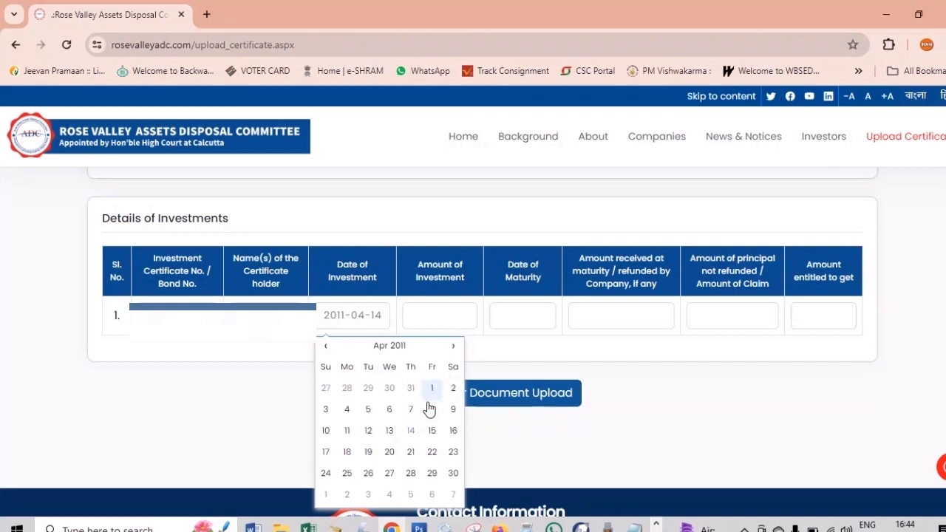
{"action": "left_click", "coordinate": [348, 411]}
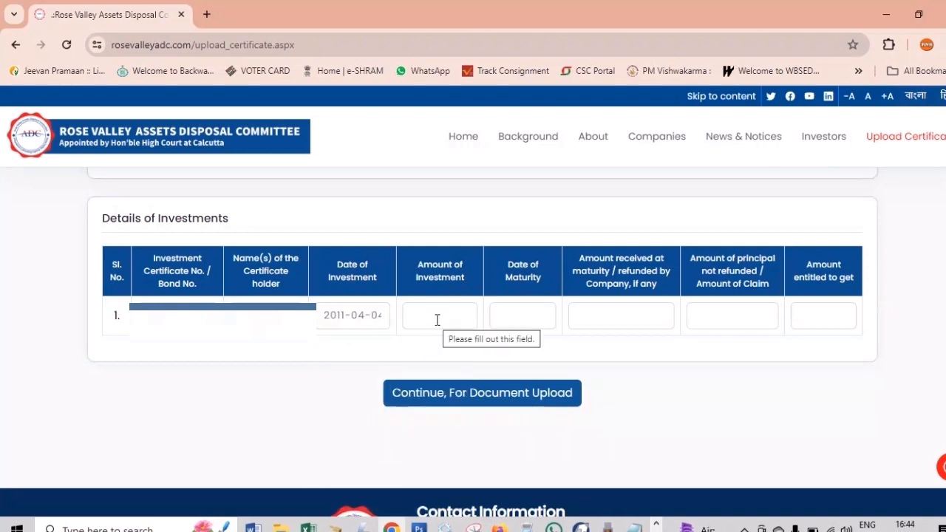
Step: Check the notes and enter 5000 as the Amount of Investment
{"action": "key", "text": "alt+Tab"}
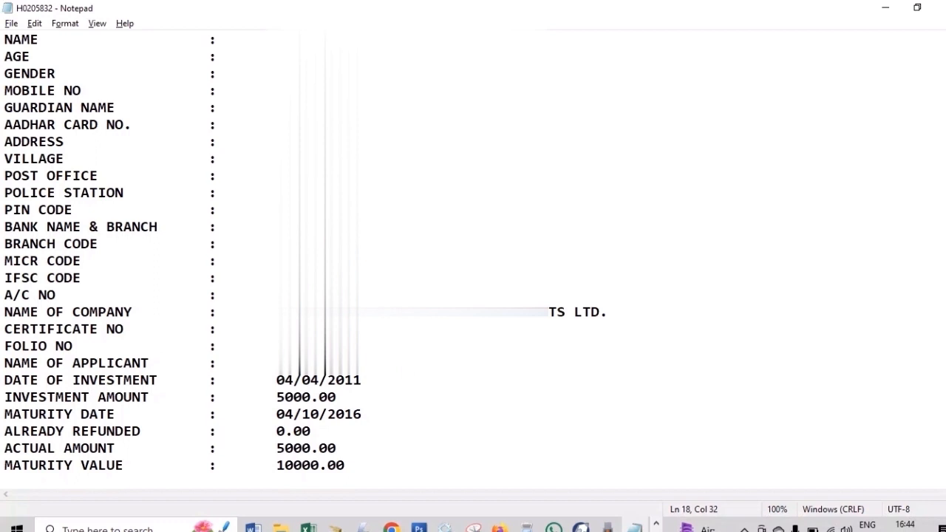
{"action": "key", "text": "alt+Tab"}
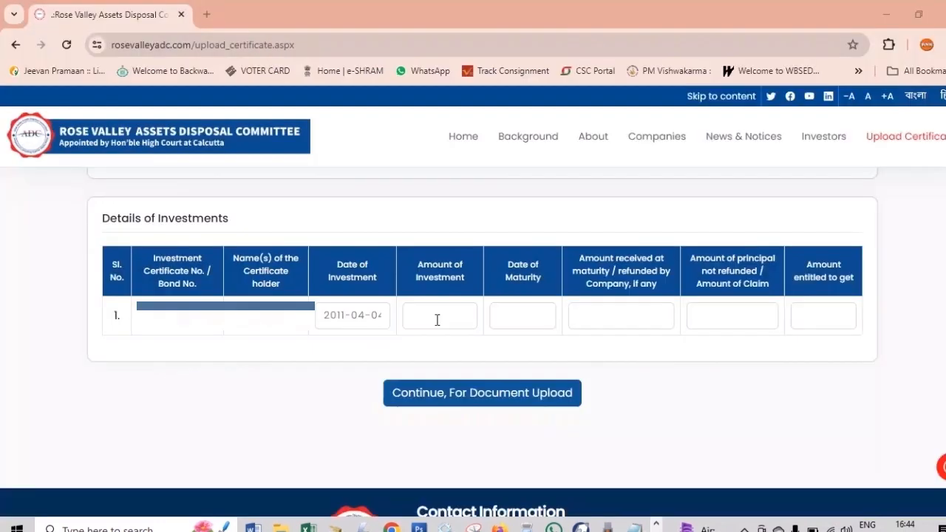
{"action": "left_click", "coordinate": [436, 319]}
{"action": "type", "text": "5000"}
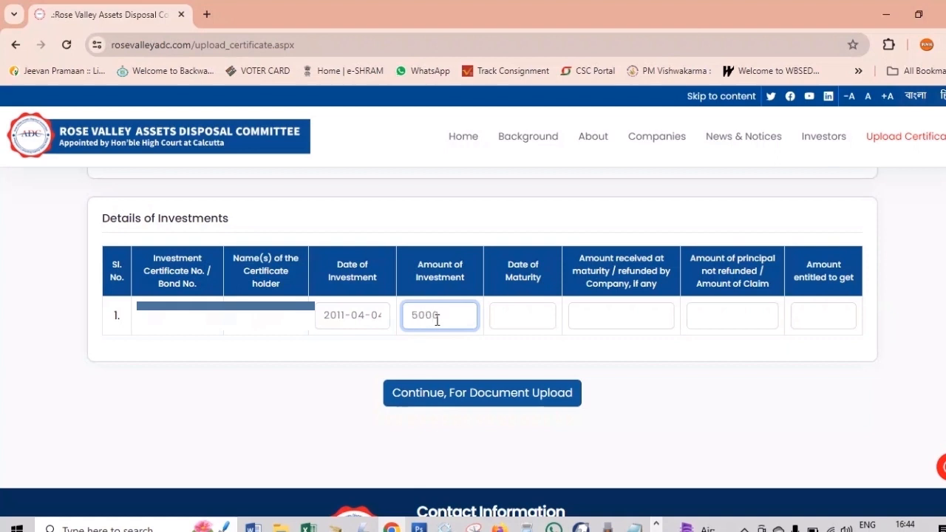
{"action": "key", "text": "Tab"}
{"action": "key", "text": "alt+Tab"}
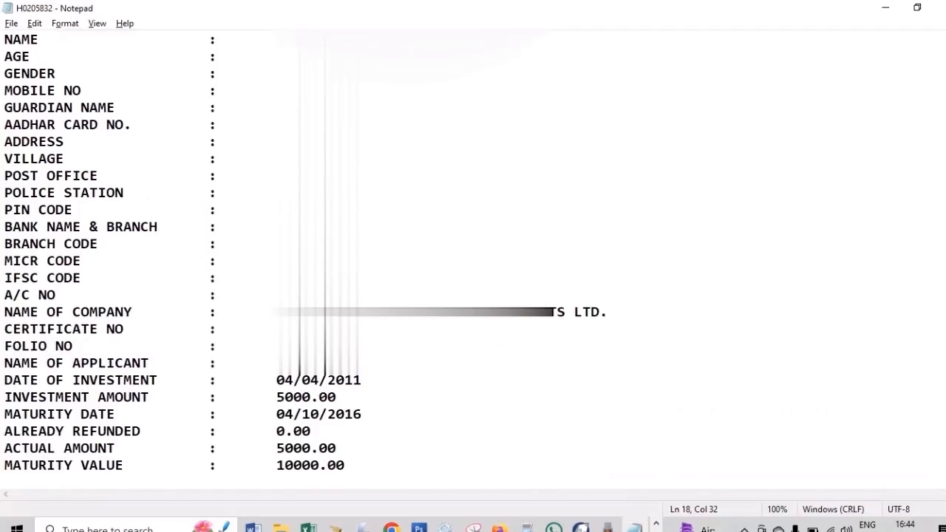
Step: Pick 4 October 2016 as the Date of Maturity in the calendar
{"action": "key", "text": "alt+Tab"}
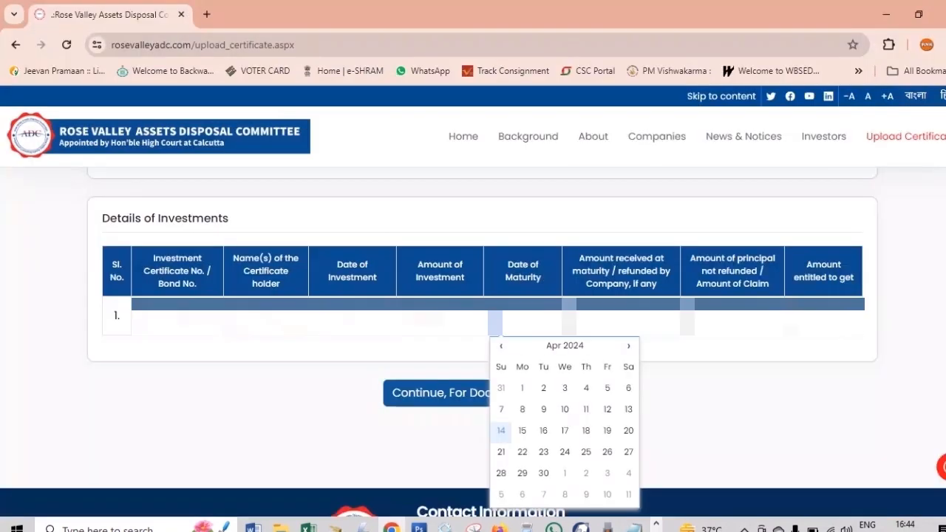
{"action": "left_click", "coordinate": [576, 348]}
{"action": "left_click", "coordinate": [577, 352]}
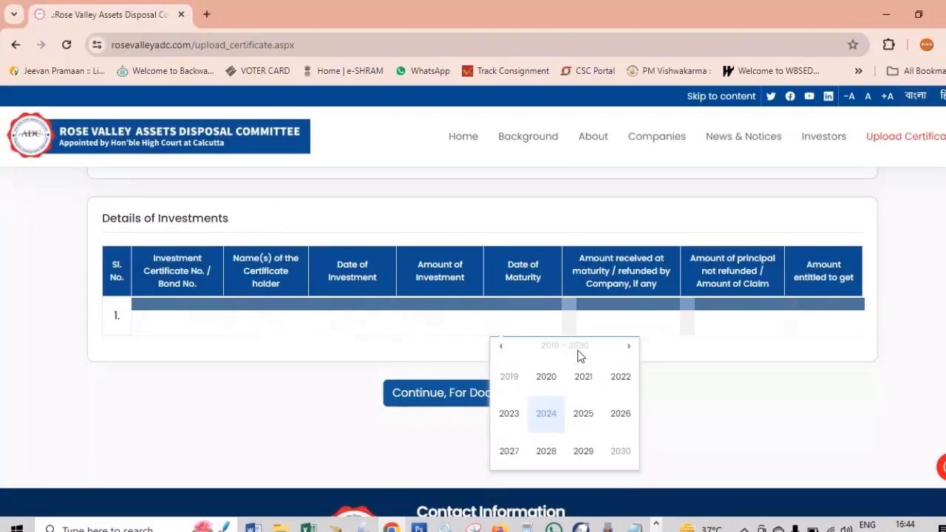
{"action": "left_click", "coordinate": [507, 351]}
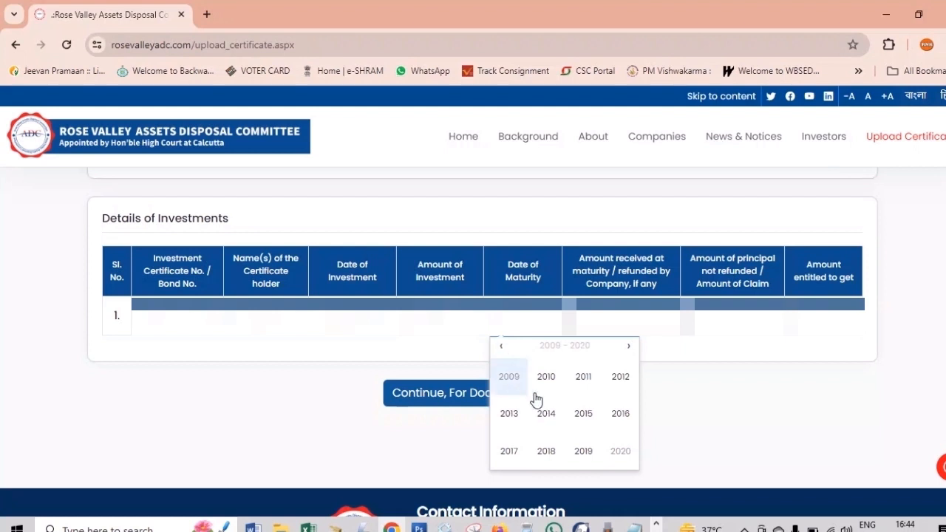
{"action": "left_click", "coordinate": [626, 421]}
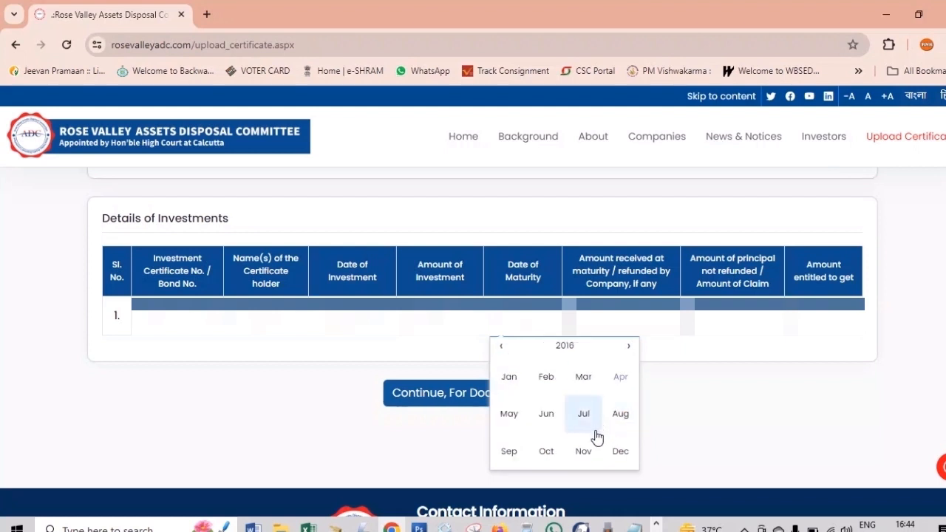
{"action": "left_click", "coordinate": [545, 452]}
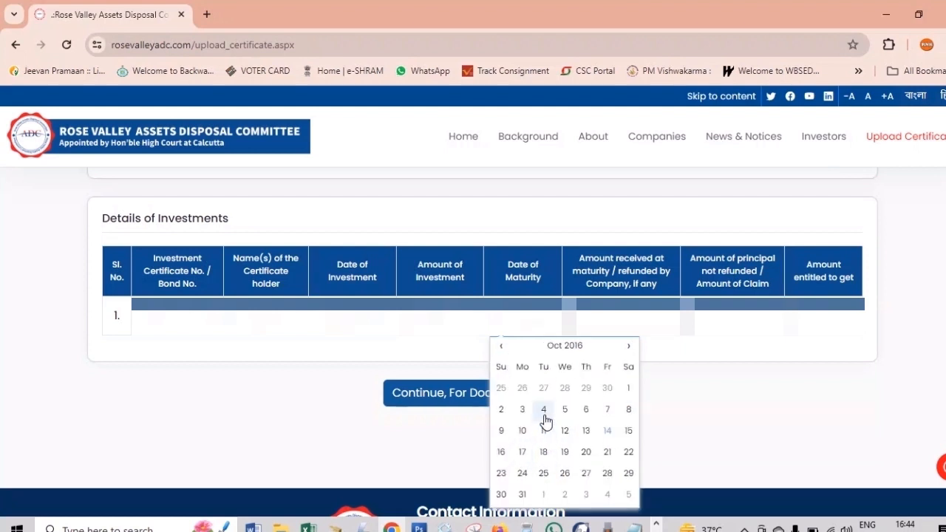
{"action": "left_click", "coordinate": [545, 415]}
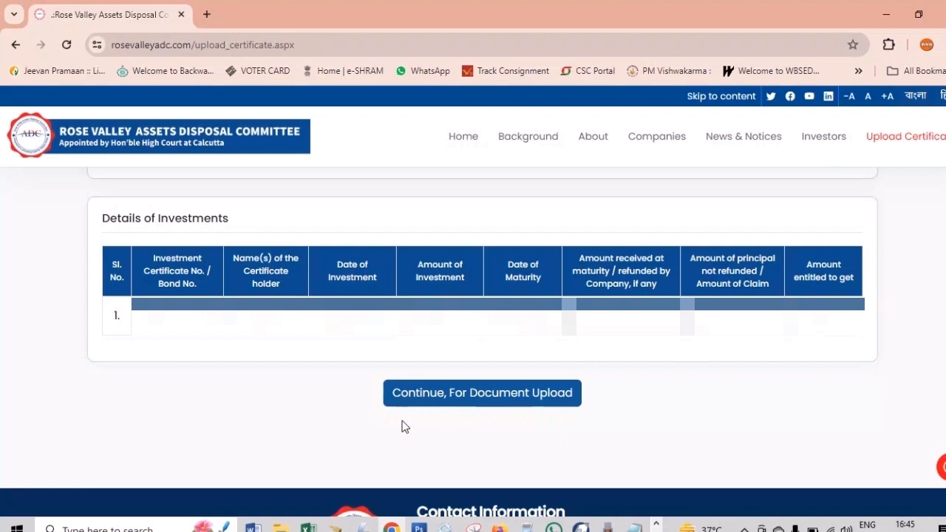
Step: Continue to the document upload section and scroll to the six required documents
{"action": "left_click", "coordinate": [487, 399]}
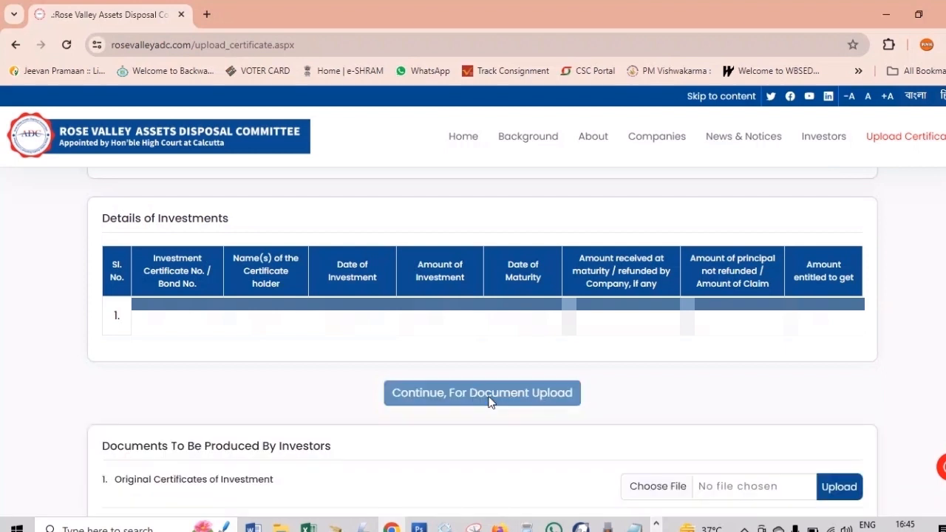
{"action": "scroll", "coordinate": [488, 403], "scroll_direction": "down", "scroll_amount": 5}
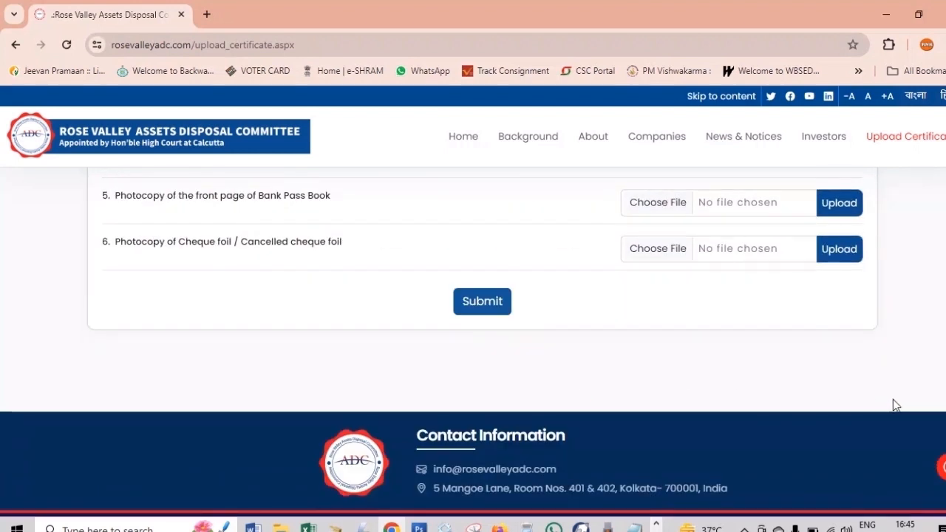
{"action": "scroll", "coordinate": [942, 467], "scroll_direction": "up", "scroll_amount": 4}
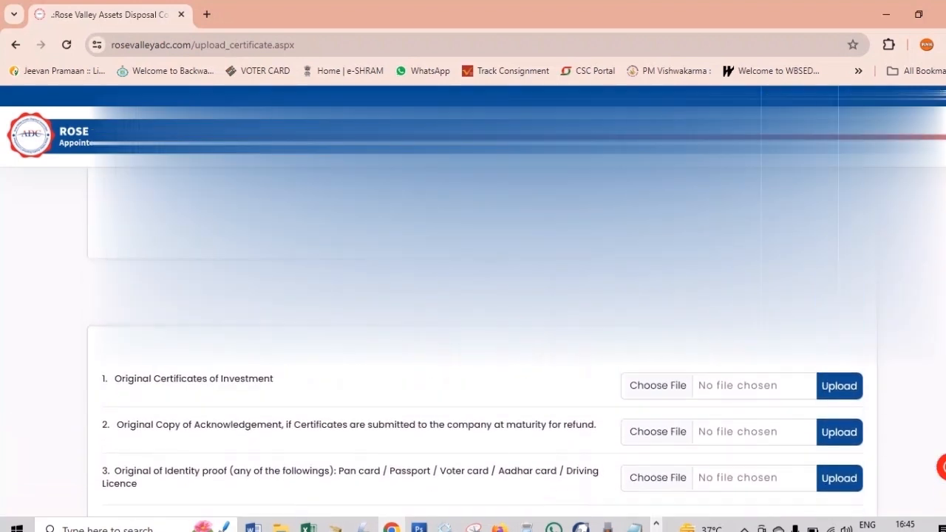
{"action": "scroll", "coordinate": [482, 340], "scroll_direction": "down", "scroll_amount": 2}
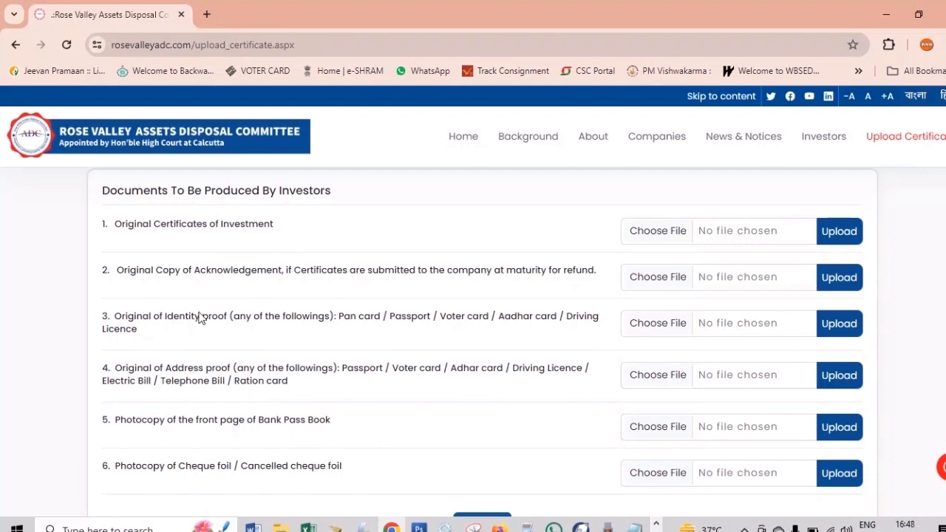
Step: Choose image files for the investment certificate and the next document item
{"action": "left_click", "coordinate": [676, 240]}
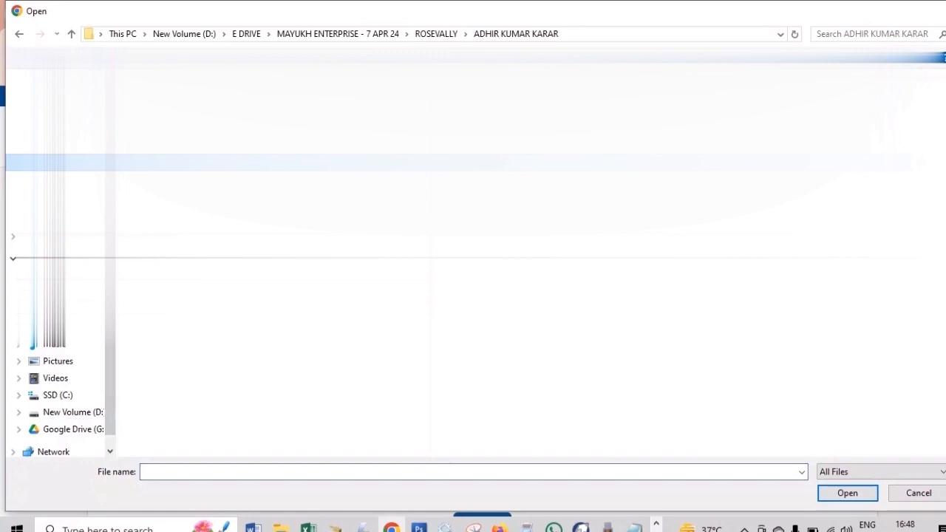
{"action": "double_click", "coordinate": [296, 178]}
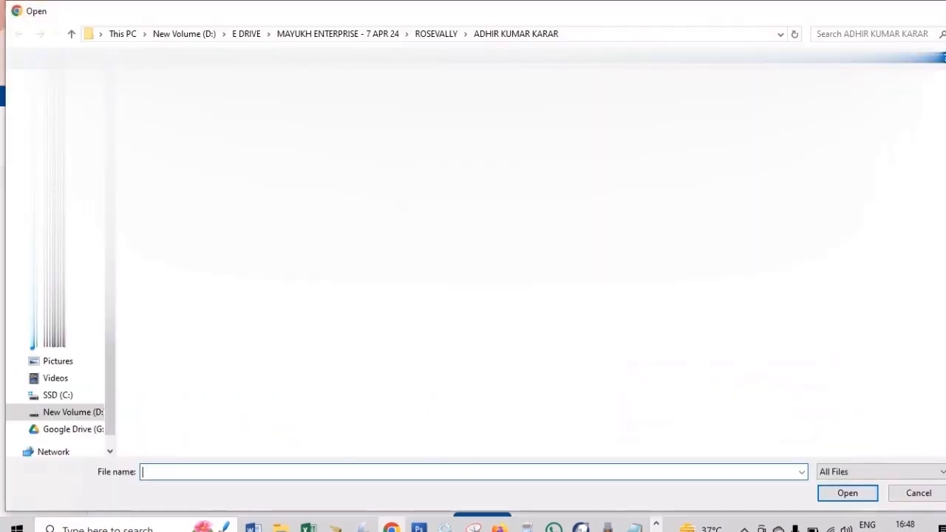
{"action": "double_click", "coordinate": [355, 177]}
{"action": "left_click", "coordinate": [658, 278]}
{"action": "double_click", "coordinate": [369, 177]}
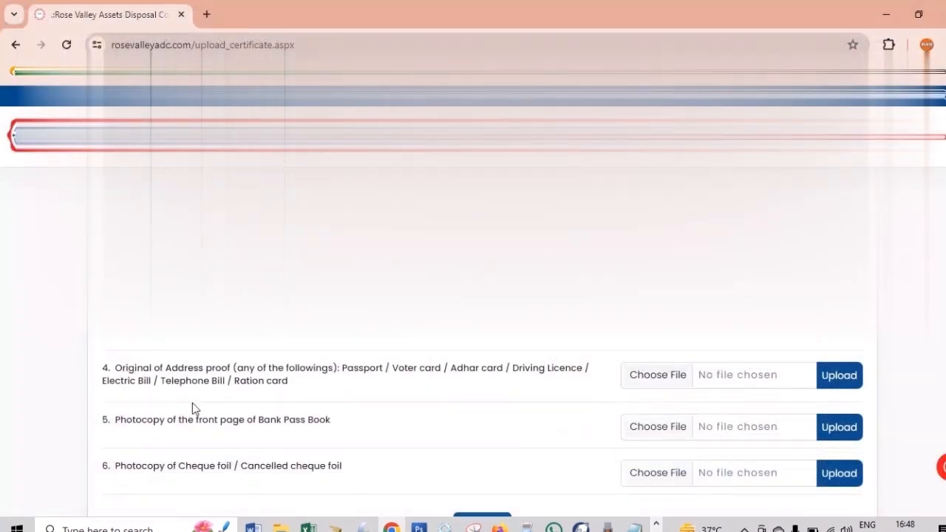
Step: Attach the card, pass book and cheque images to items 4, 5 and 6
{"action": "left_click", "coordinate": [655, 381]}
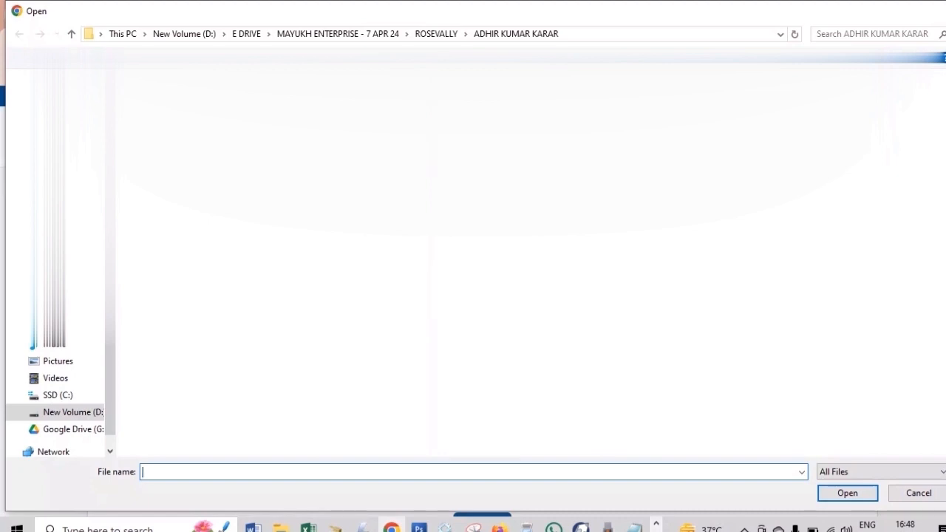
{"action": "double_click", "coordinate": [431, 192]}
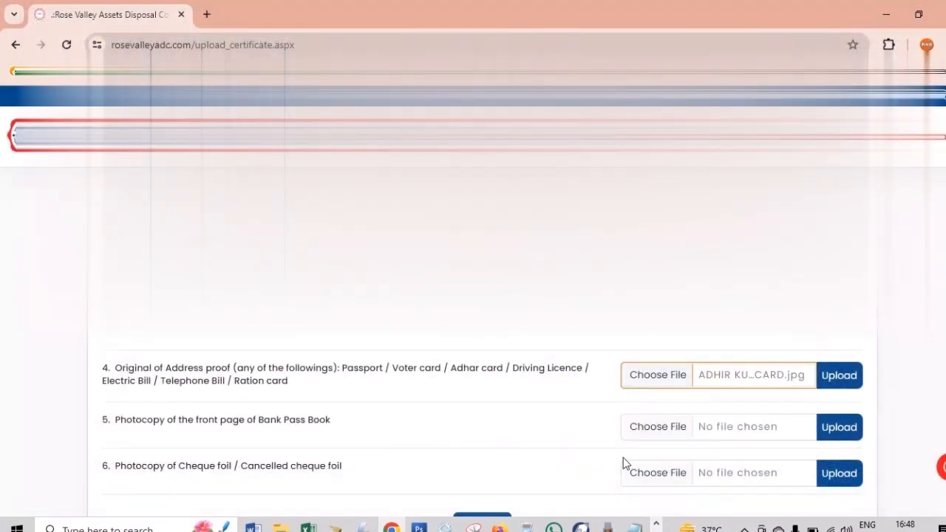
{"action": "left_click", "coordinate": [665, 429]}
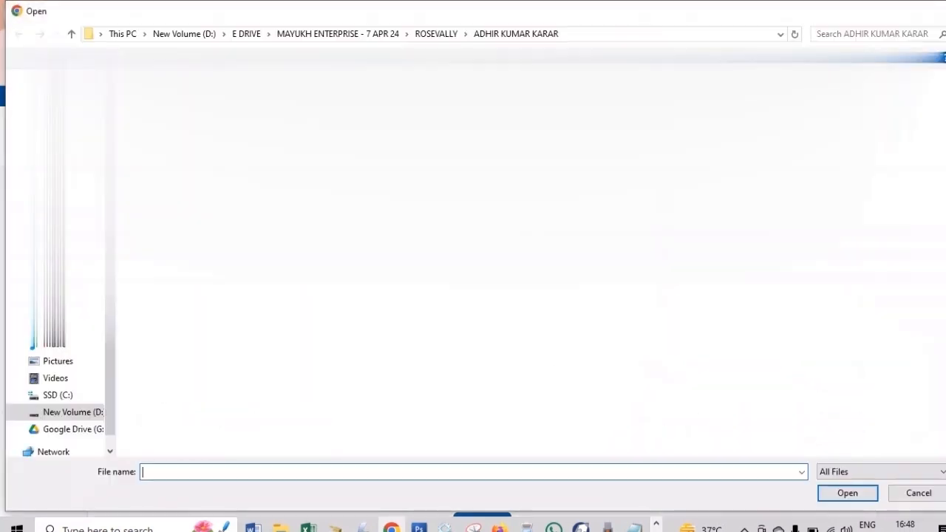
{"action": "double_click", "coordinate": [432, 221]}
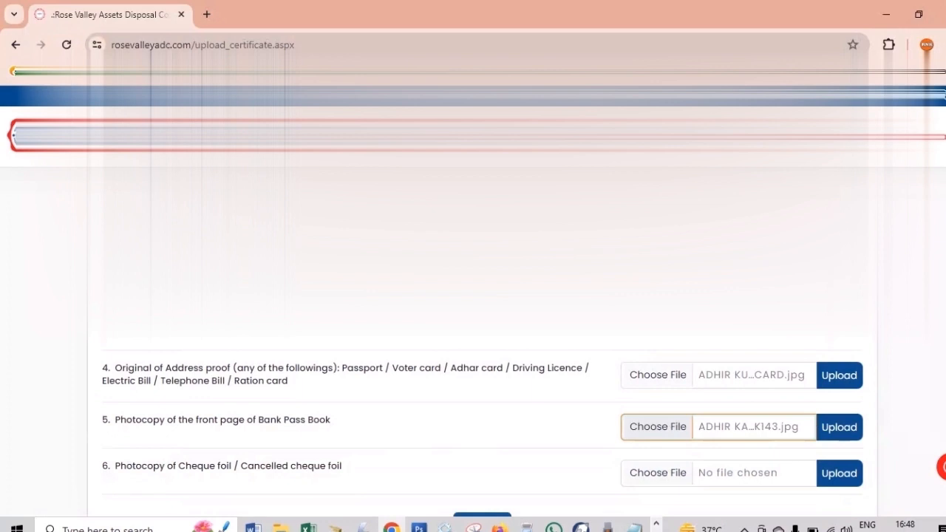
{"action": "left_click", "coordinate": [666, 476]}
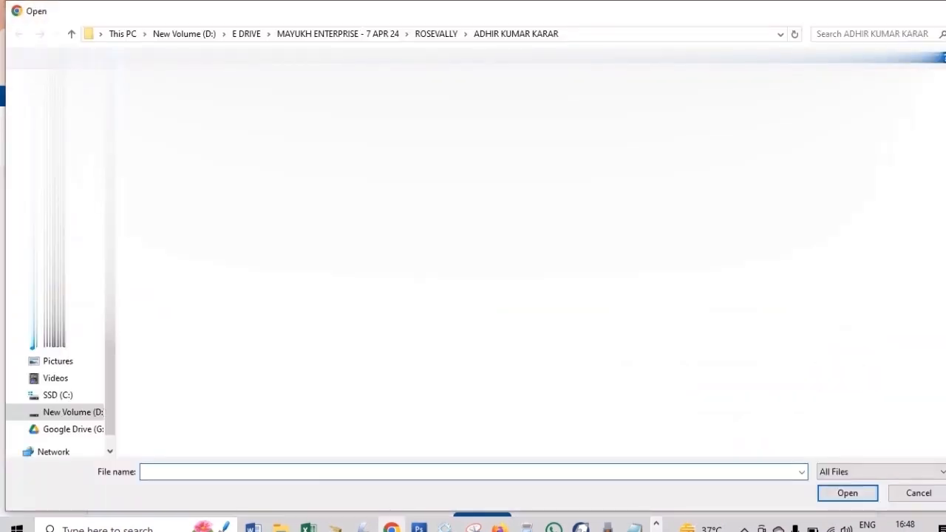
{"action": "double_click", "coordinate": [562, 237]}
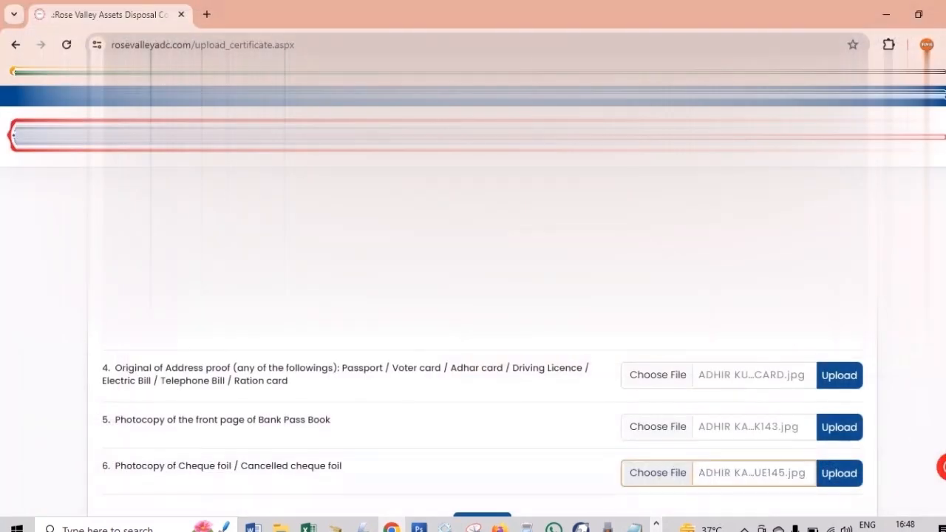
Step: Upload the certificate, acknowledgement copy, identity proof, address proof, pass book and cheque files
{"action": "scroll", "coordinate": [788, 361], "scroll_direction": "down", "scroll_amount": 1}
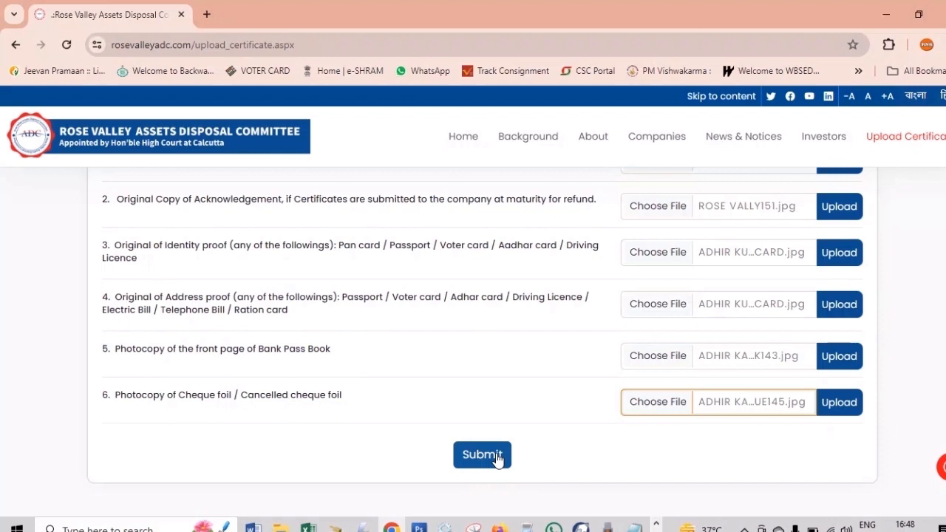
{"action": "scroll", "coordinate": [497, 458], "scroll_direction": "up", "scroll_amount": 1}
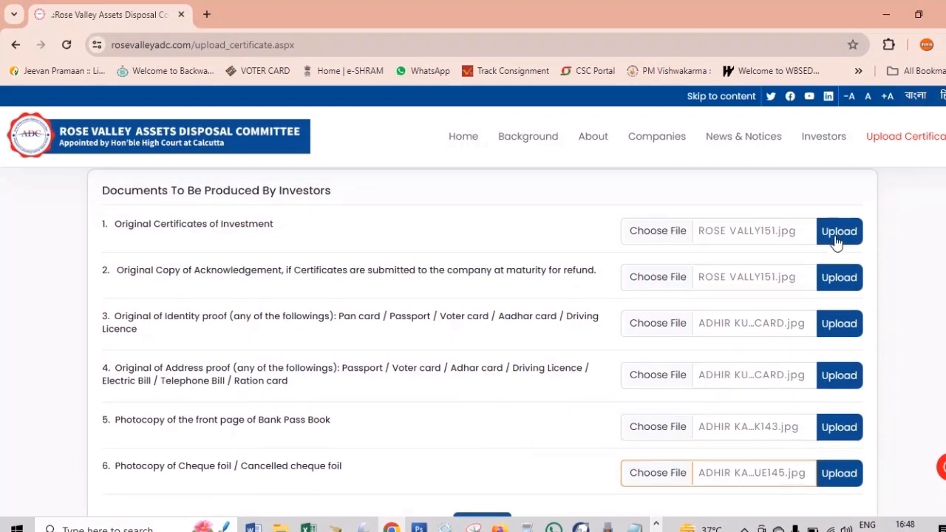
{"action": "left_click", "coordinate": [837, 241]}
{"action": "left_click", "coordinate": [839, 277]}
{"action": "left_click", "coordinate": [839, 324]}
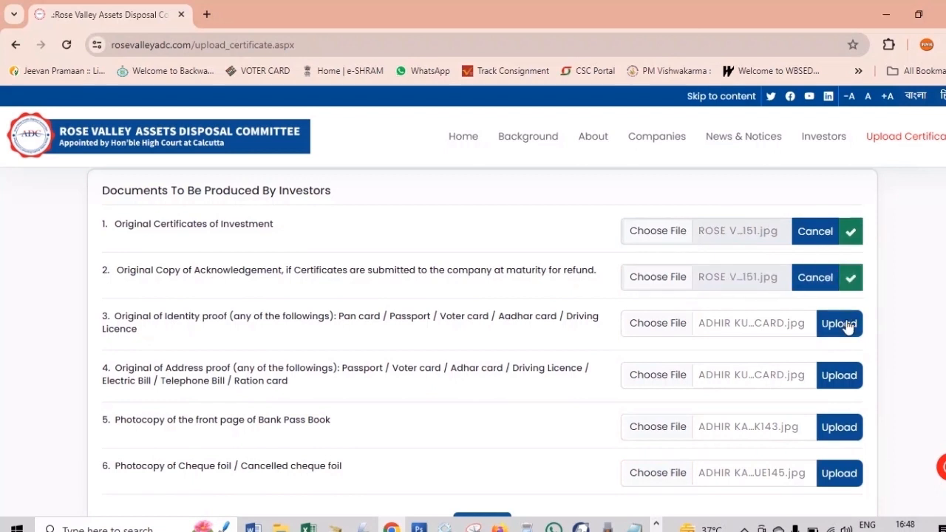
{"action": "left_click", "coordinate": [841, 376]}
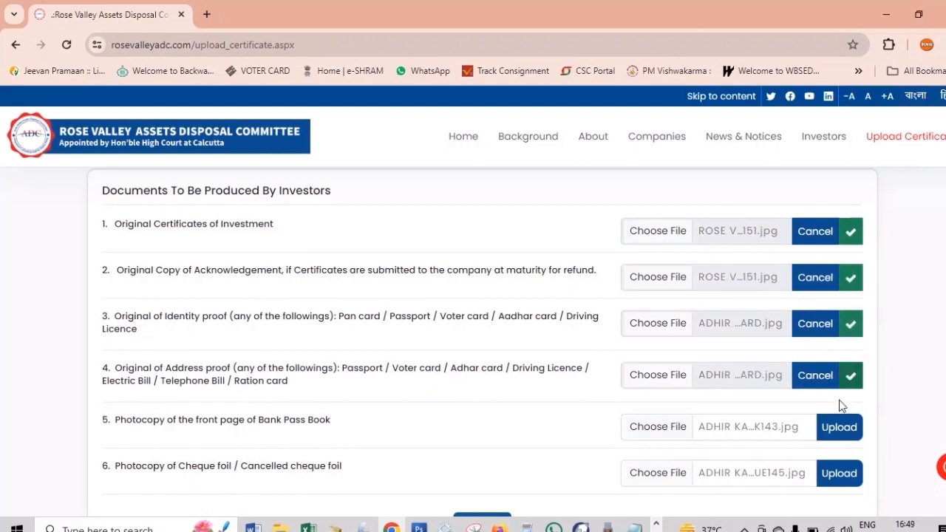
{"action": "left_click", "coordinate": [839, 437]}
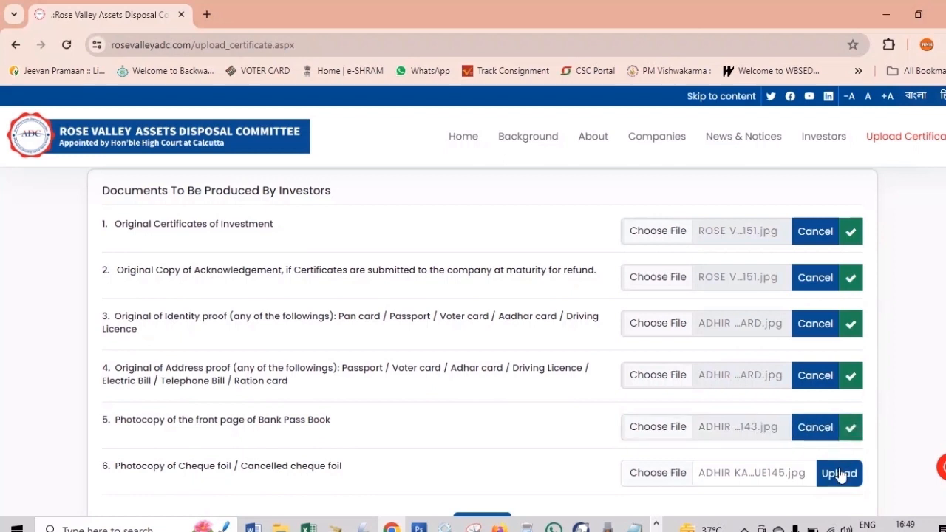
{"action": "left_click", "coordinate": [840, 475]}
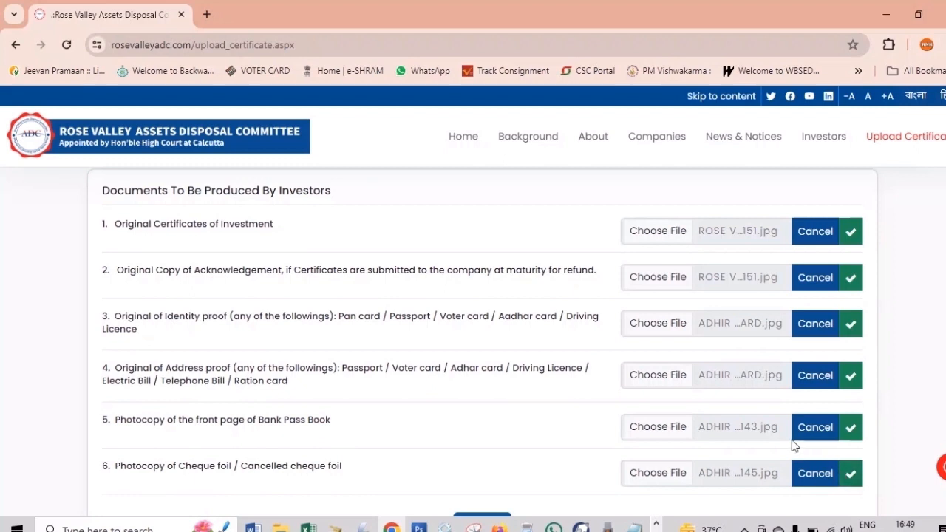
{"action": "scroll", "coordinate": [776, 443], "scroll_direction": "down", "scroll_amount": 2}
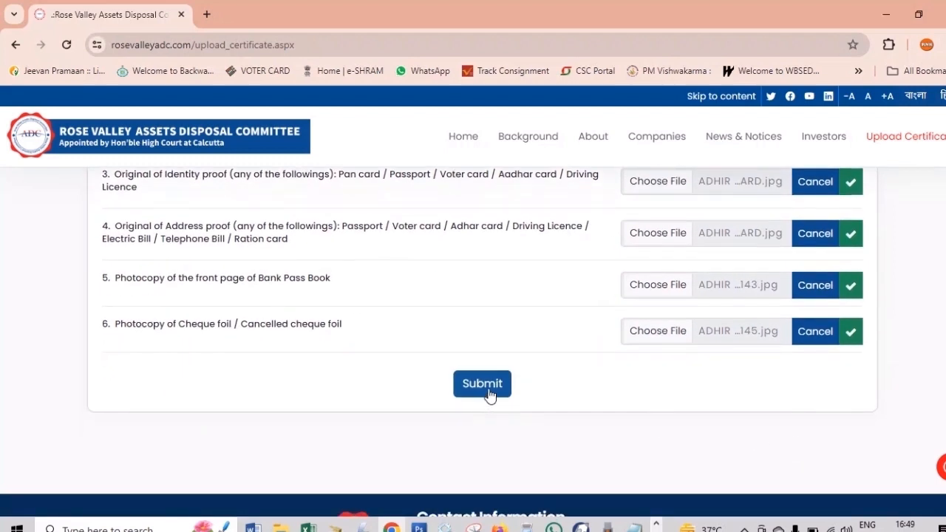
{"action": "scroll", "coordinate": [579, 390], "scroll_direction": "up", "scroll_amount": 2}
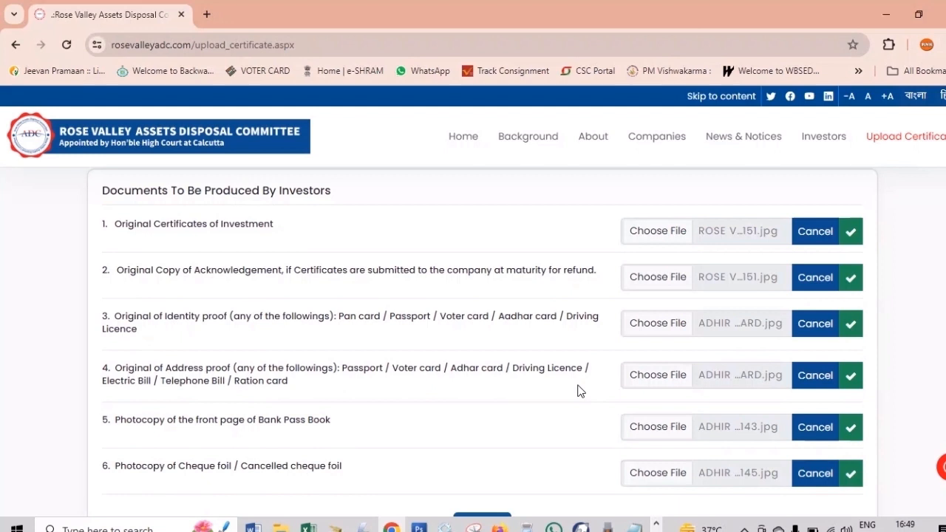
{"action": "scroll", "coordinate": [579, 391], "scroll_direction": "down", "scroll_amount": 1}
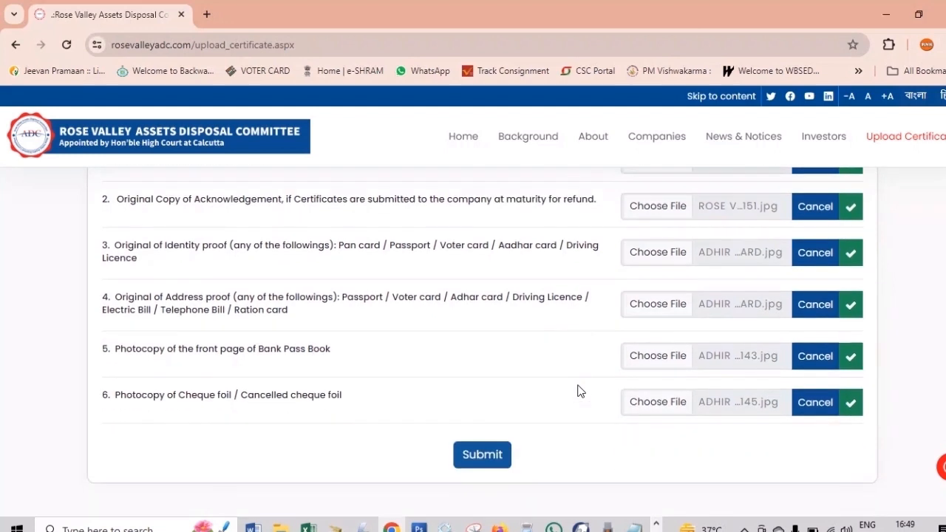
Step: Submit the form and dismiss the Investor Saved Successfully alert
{"action": "left_click", "coordinate": [481, 454]}
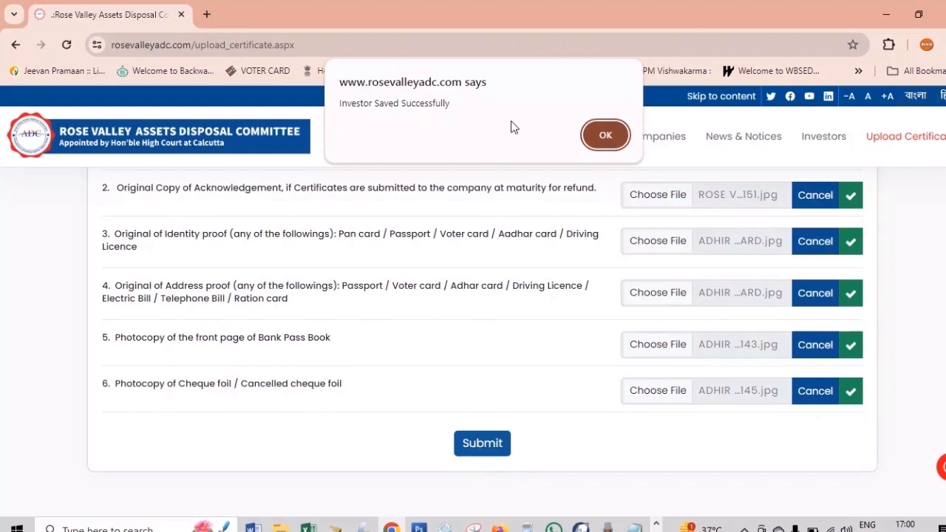
{"action": "left_click", "coordinate": [606, 135]}
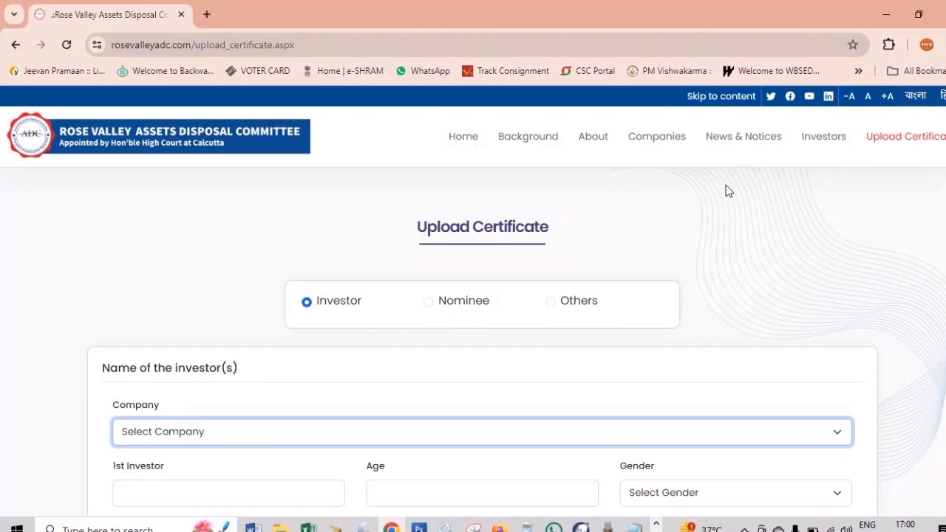
Step: Go to the Investors page and scroll to the status search
{"action": "left_click", "coordinate": [815, 145]}
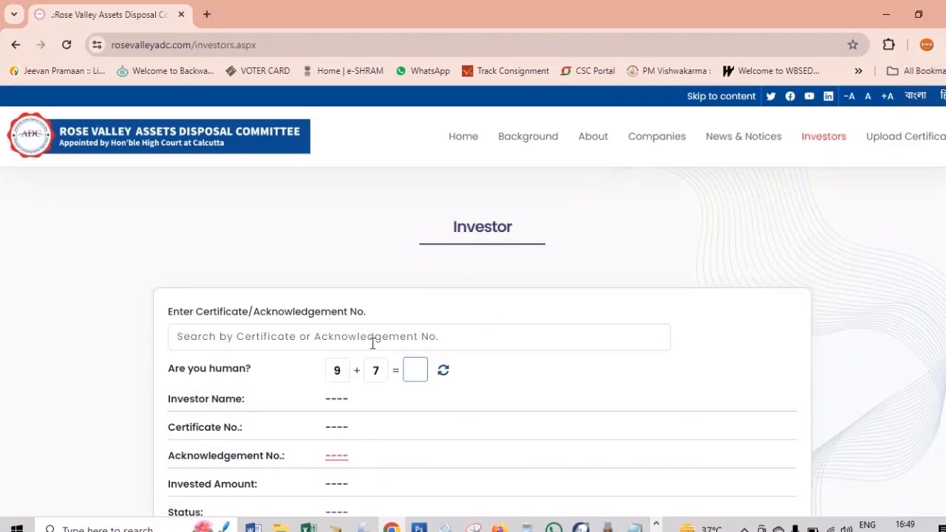
{"action": "scroll", "coordinate": [372, 344], "scroll_direction": "down", "scroll_amount": 2}
{"action": "scroll", "coordinate": [373, 344], "scroll_direction": "up", "scroll_amount": 2}
{"action": "scroll", "coordinate": [373, 344], "scroll_direction": "down", "scroll_amount": 2}
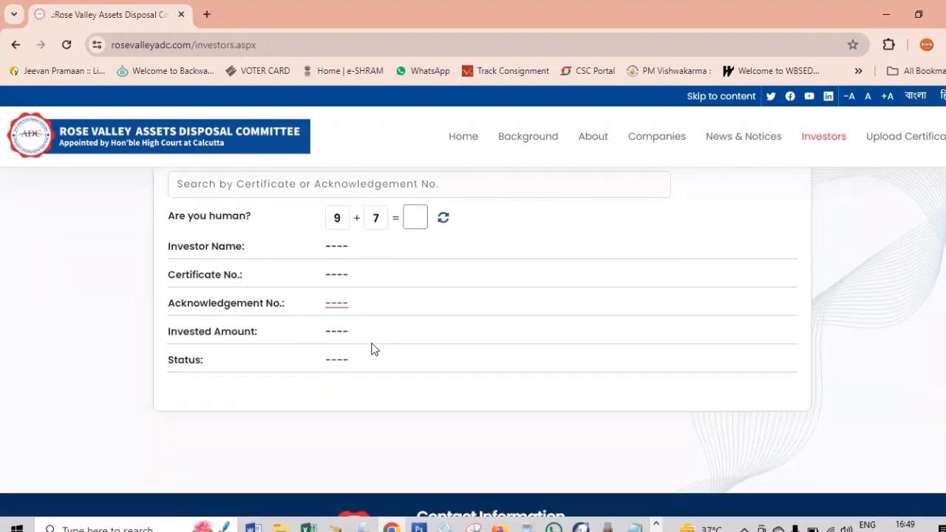
Step: Enter the certificate number from the notes, answer the 9 + 7 check with 16, and search
{"action": "left_click", "coordinate": [256, 182]}
{"action": "key", "text": "alt+Tab"}
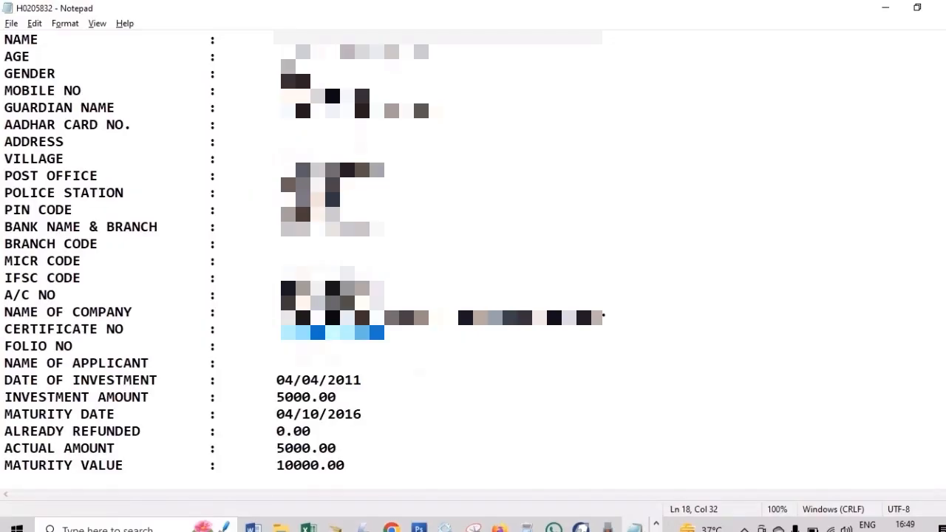
{"action": "key", "text": "alt+Tab"}
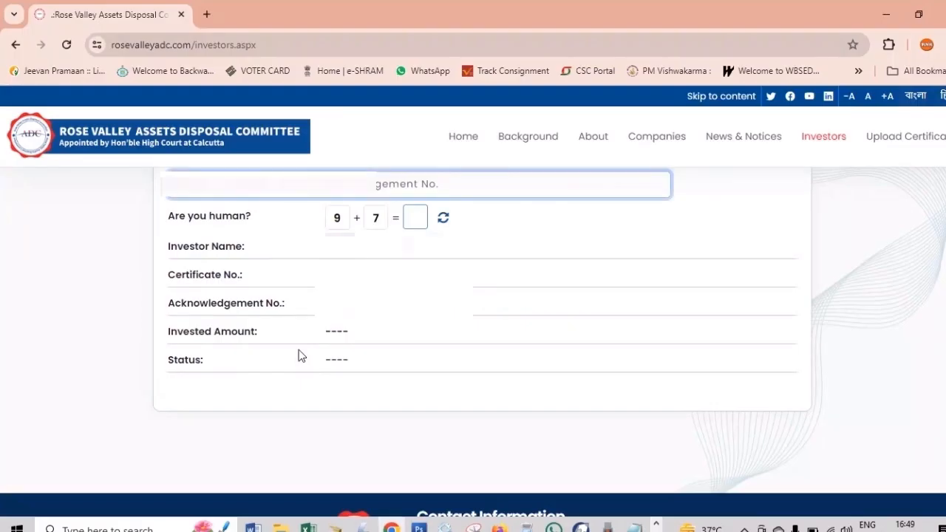
{"action": "key", "text": "Tab"}
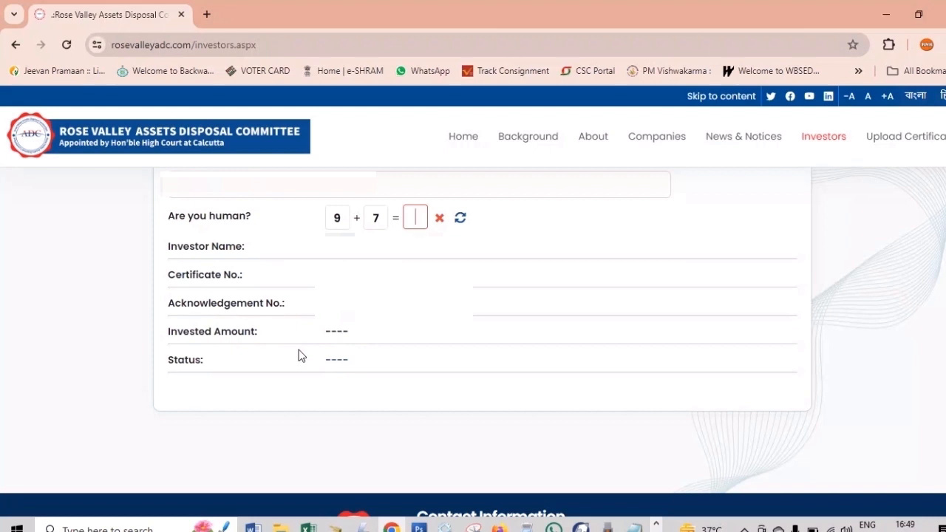
{"action": "type", "text": "16"}
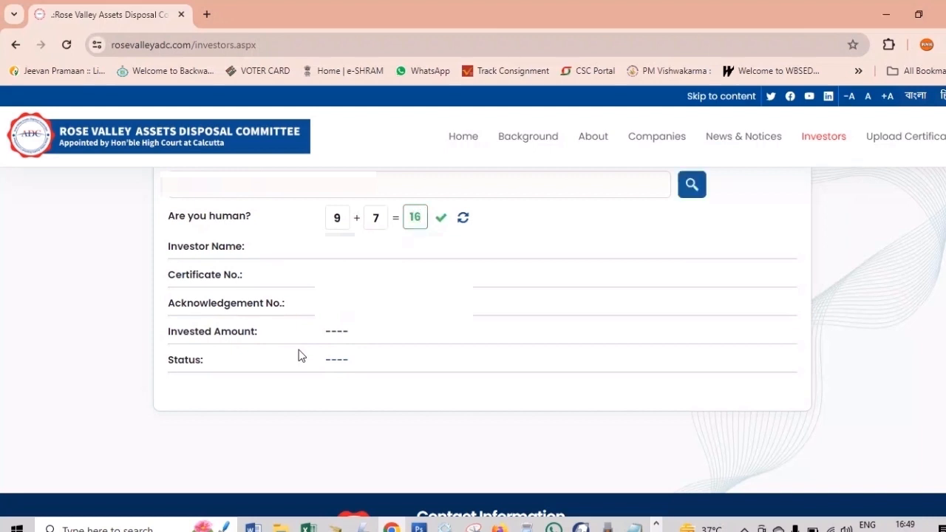
{"action": "left_click", "coordinate": [689, 186]}
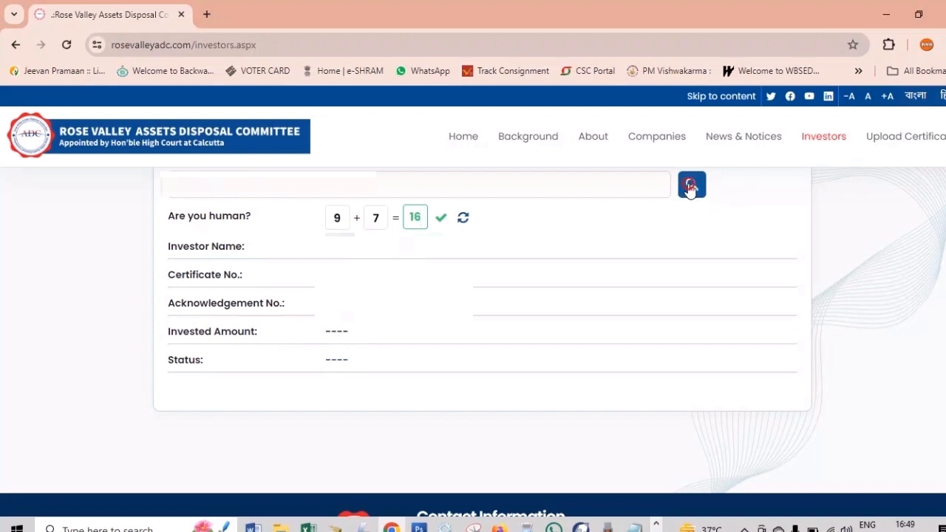